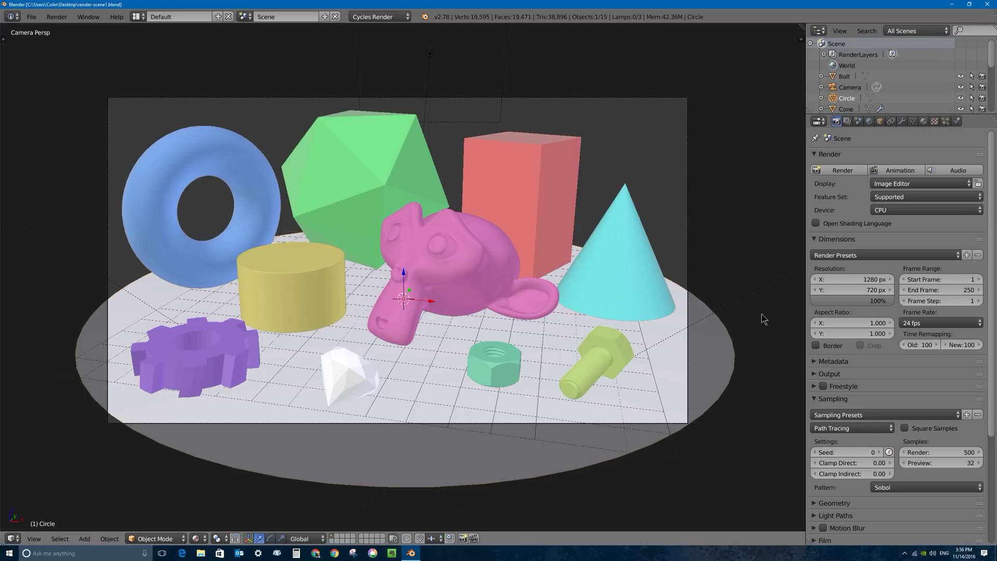
- Inspect the three area lamps around the scene by selecting each outside the camera view, and return to the camera view
key(KP_0)
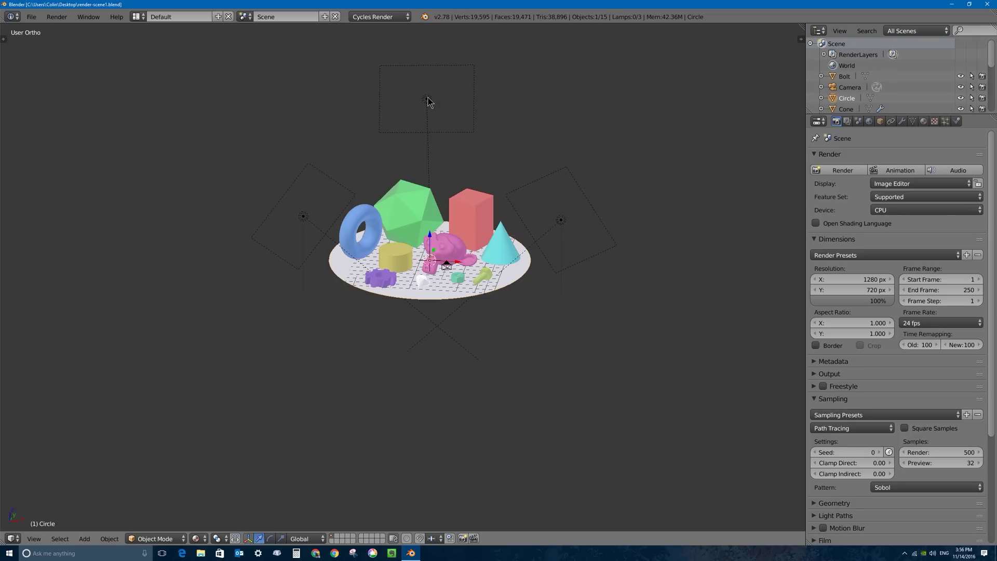
right_click(428, 102)
right_click(562, 220)
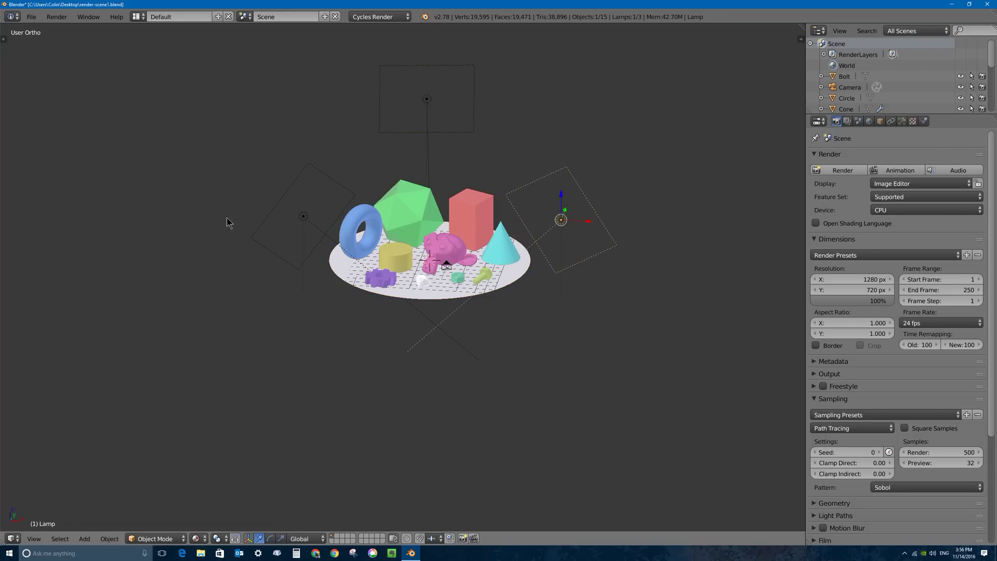
right_click(295, 219)
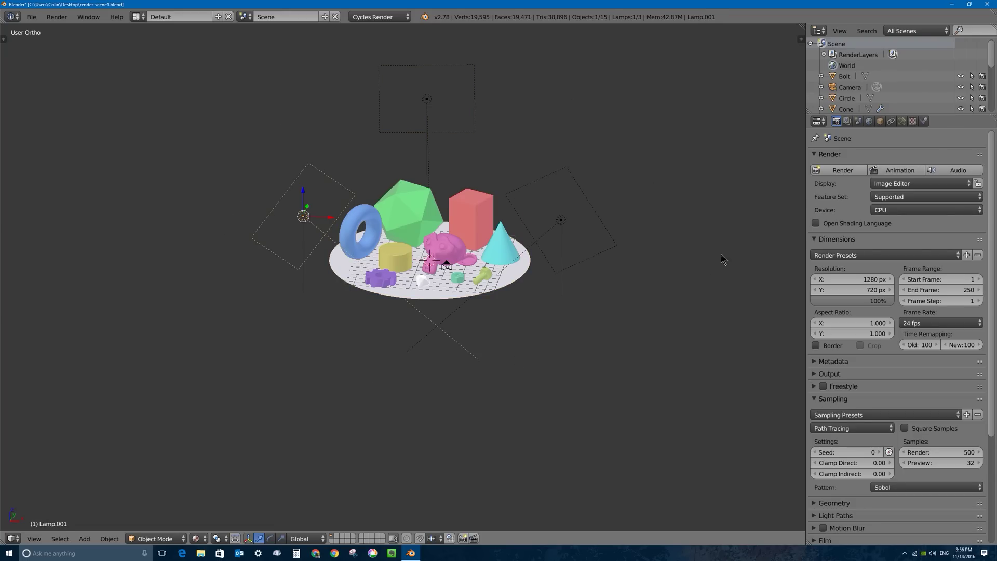
key(KP_0)
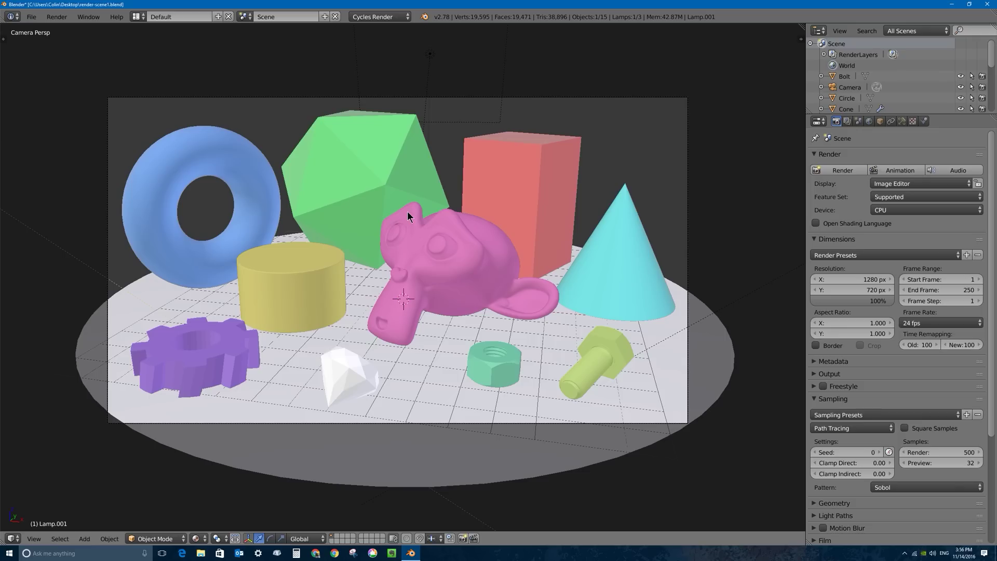
- Preview the camera view with Rendered viewport shading and render the still image, with the properties area slightly widened
click(198, 539)
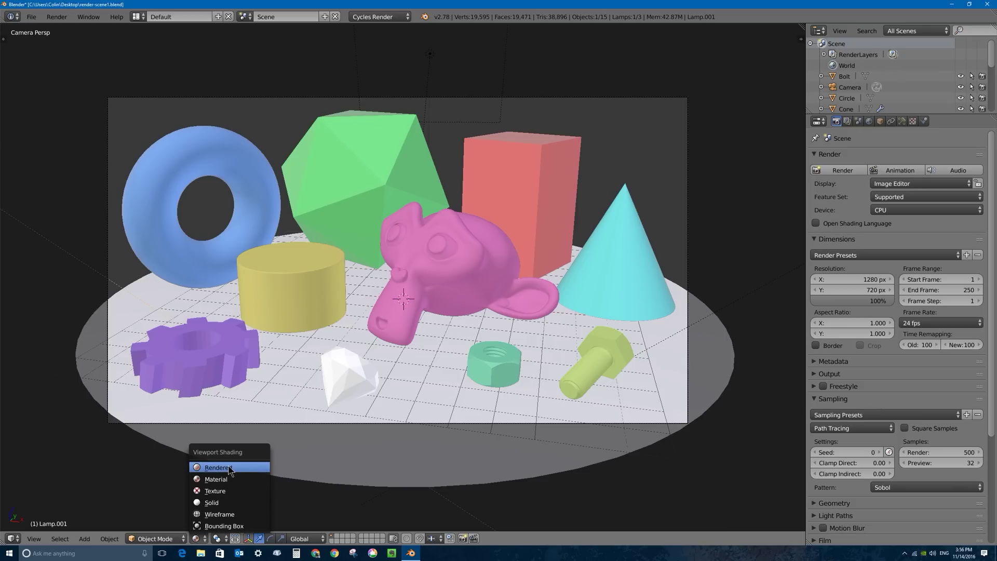
click(234, 469)
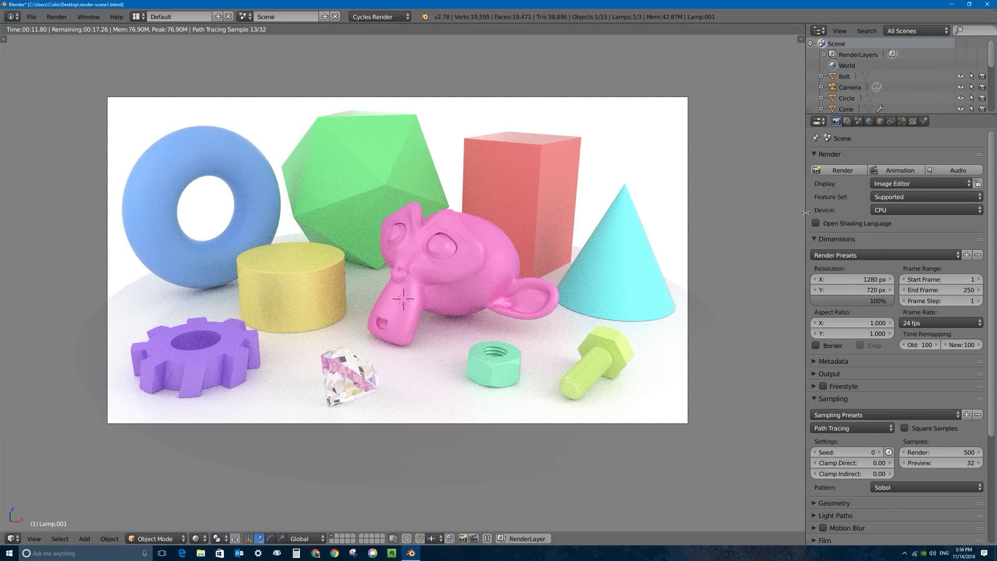
drag(805, 212, 762, 214)
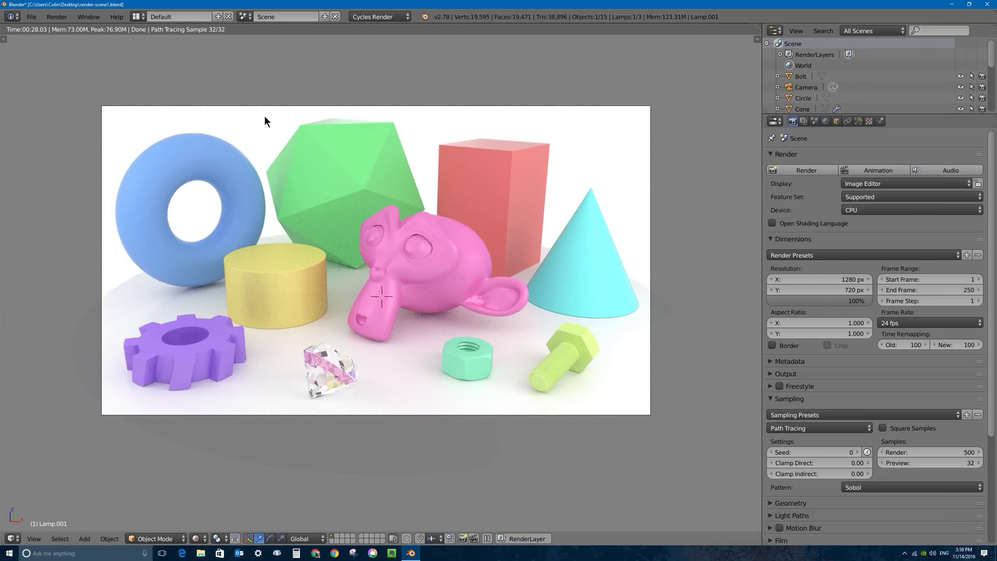
click(807, 171)
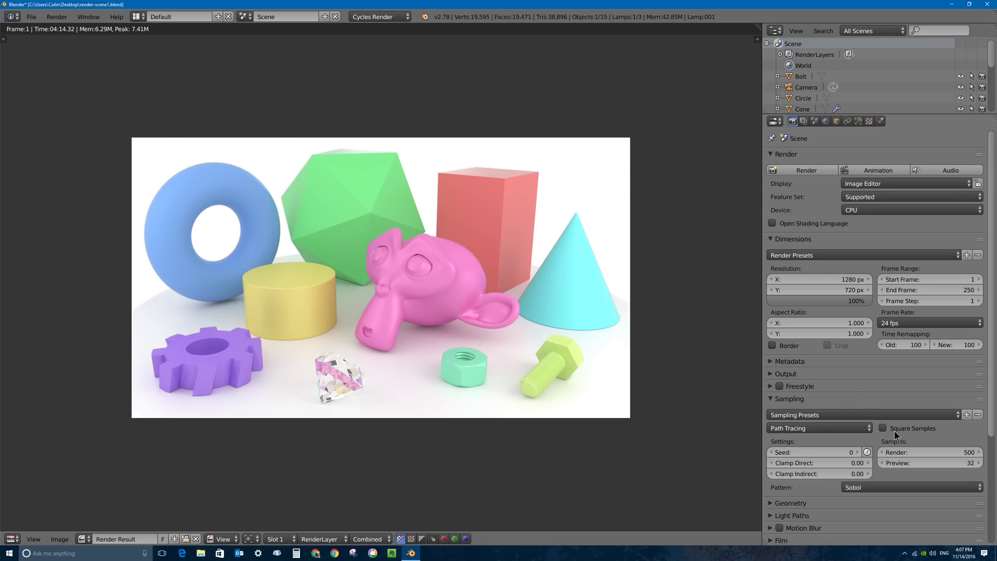
- Set the render samples to 250 and render the scene into Slot 2
click(280, 540)
click(280, 519)
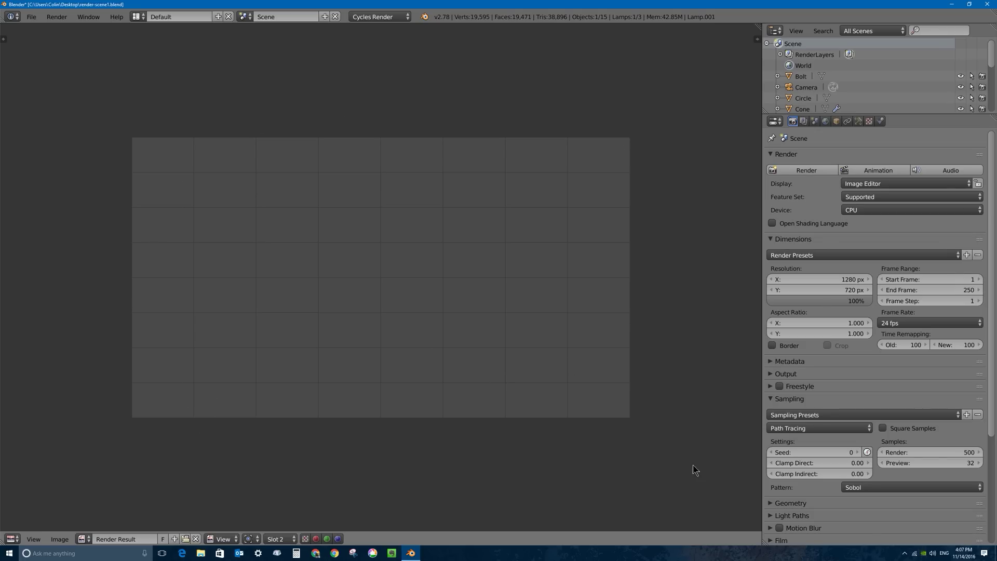
click(925, 452)
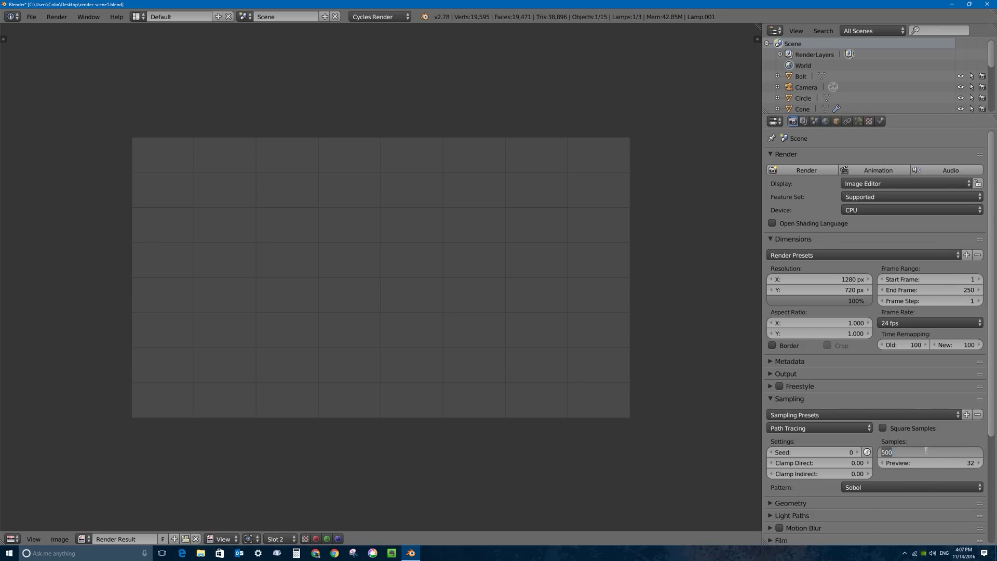
text(250)
key(Return)
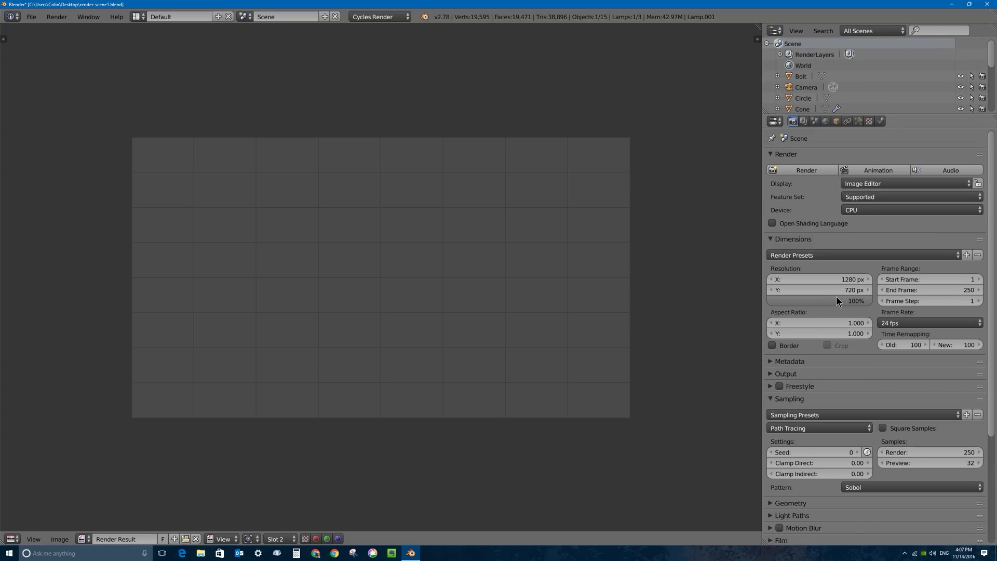
click(806, 172)
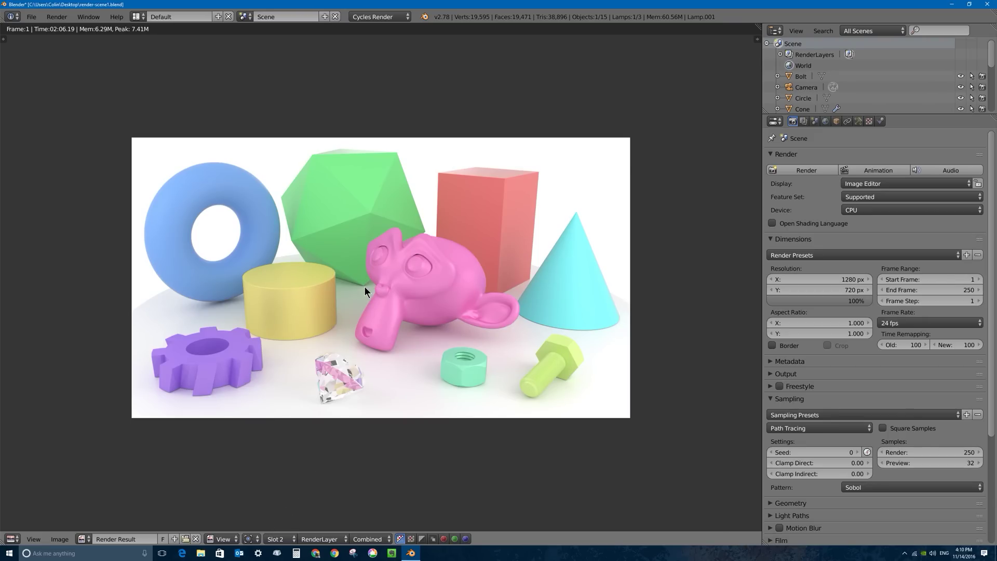
- Compare the full rendered images in Slot 1 and Slot 2, ending on Slot 2
click(280, 538)
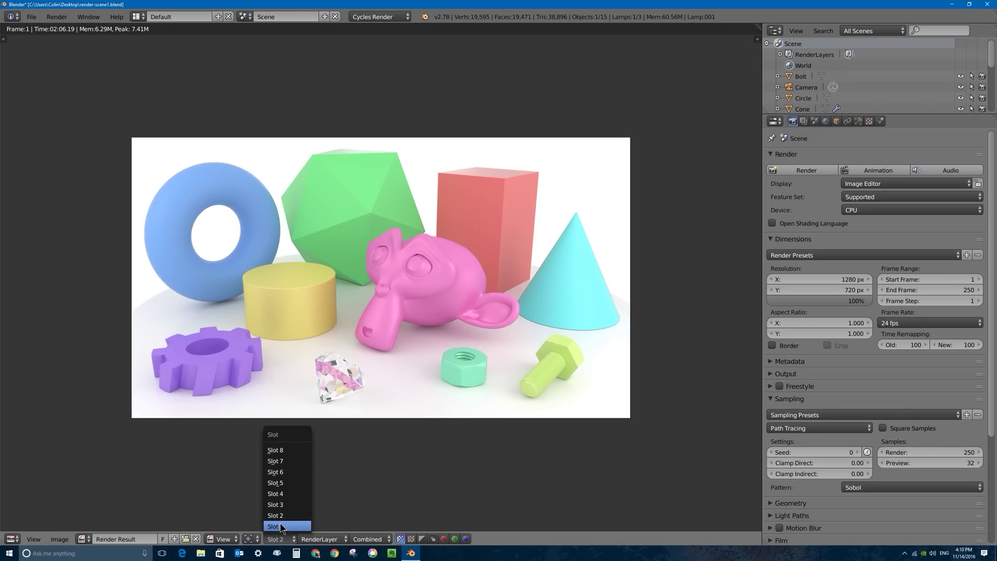
click(280, 526)
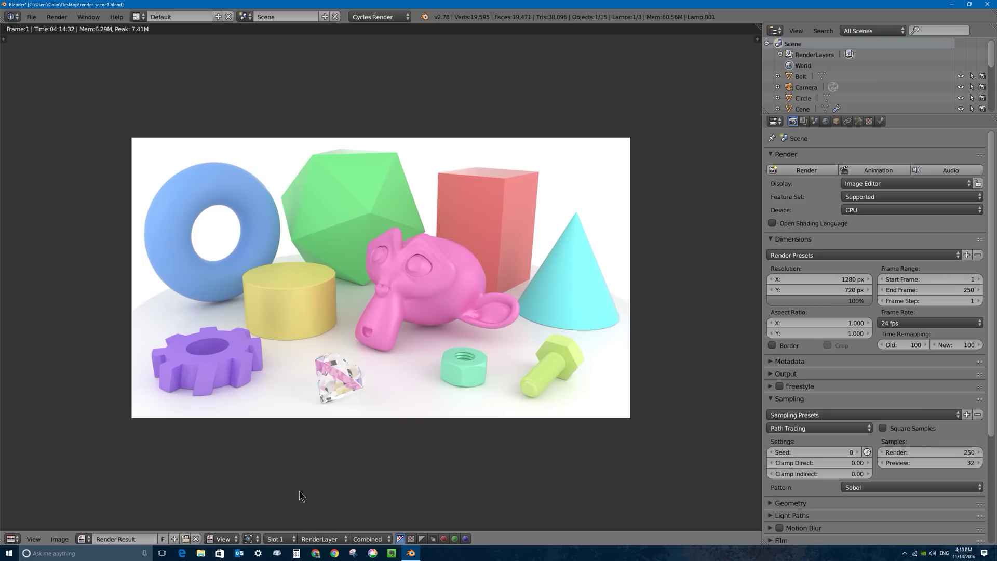
click(281, 539)
click(280, 515)
- Compare the noise in the Slot 1 and Slot 2 renders close up around the green polyhedron's lower edge, ending on Slot 1
scroll(317, 278, up, 6)
middle_drag(318, 273, 488, 275)
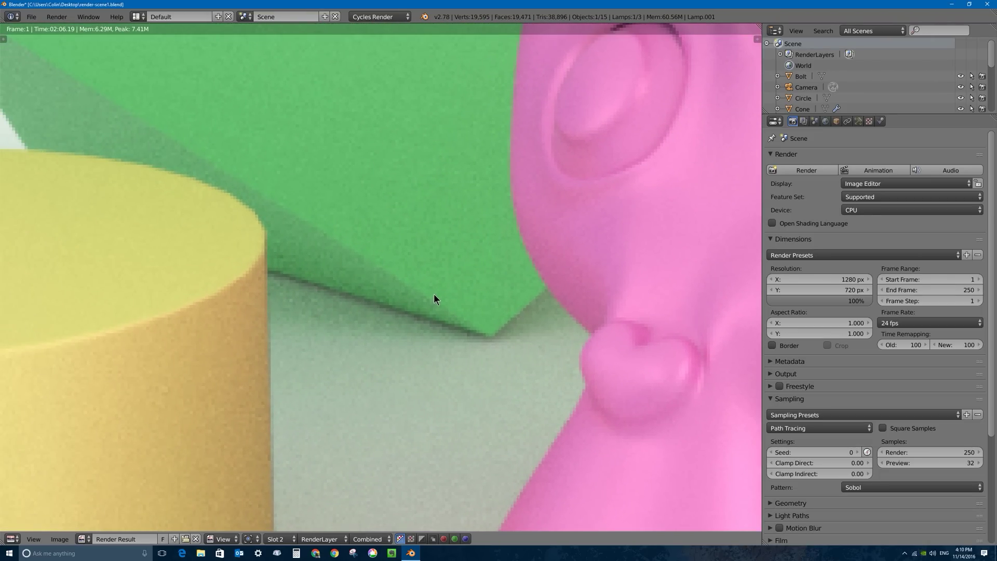
scroll(304, 349, up, 2)
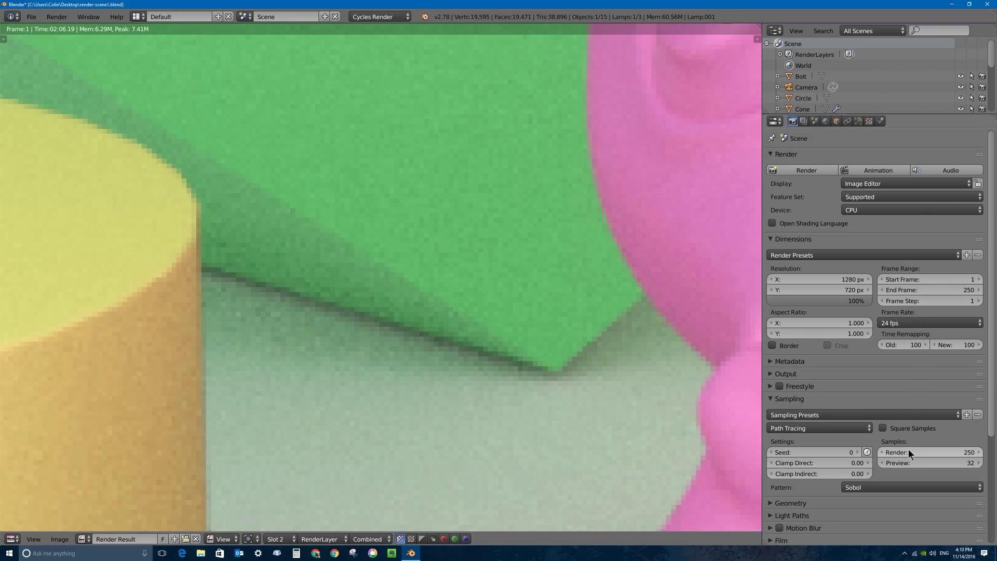
click(282, 540)
click(281, 526)
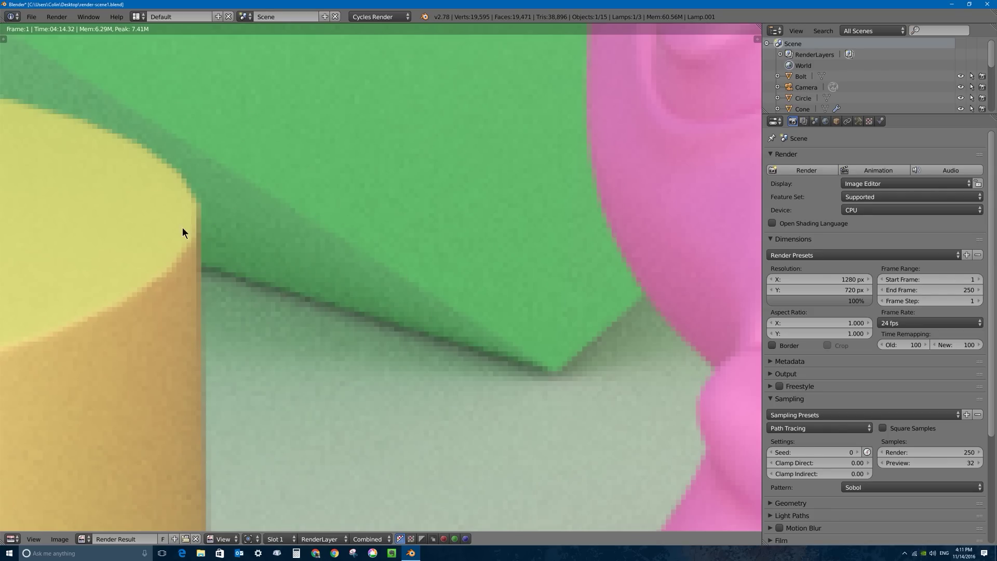
click(281, 540)
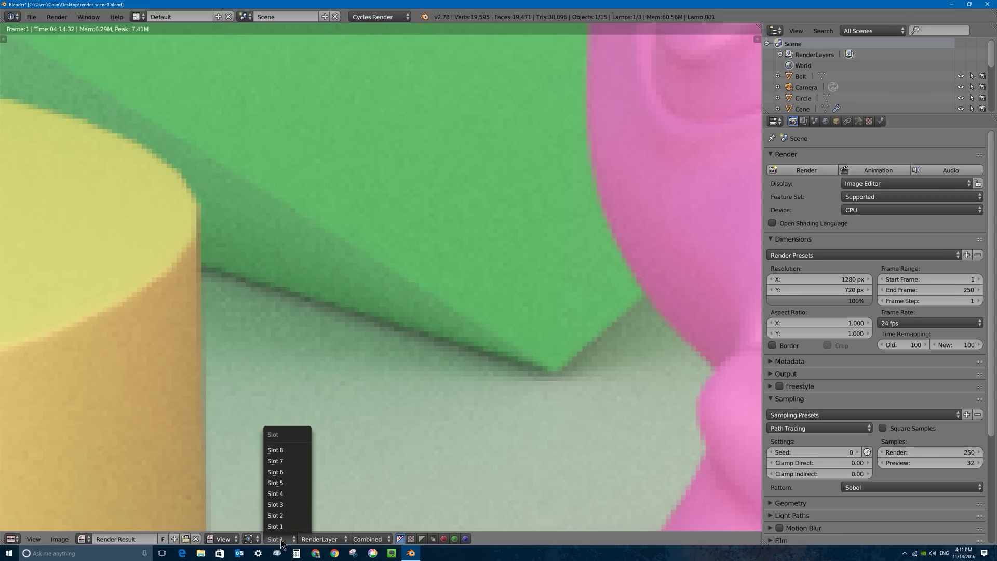
click(283, 516)
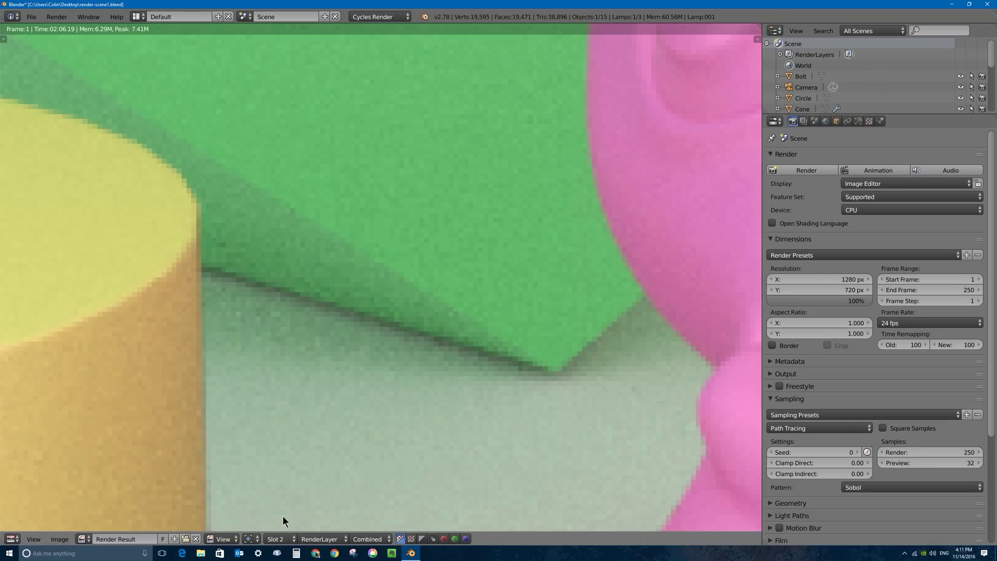
click(285, 539)
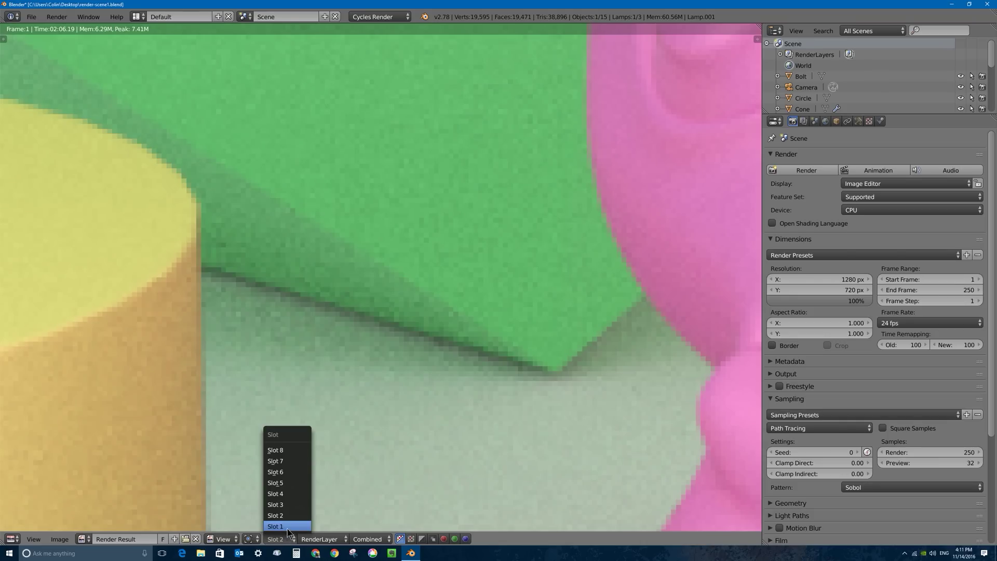
click(288, 529)
scroll(281, 330, down, 7)
scroll(364, 333, down, 2)
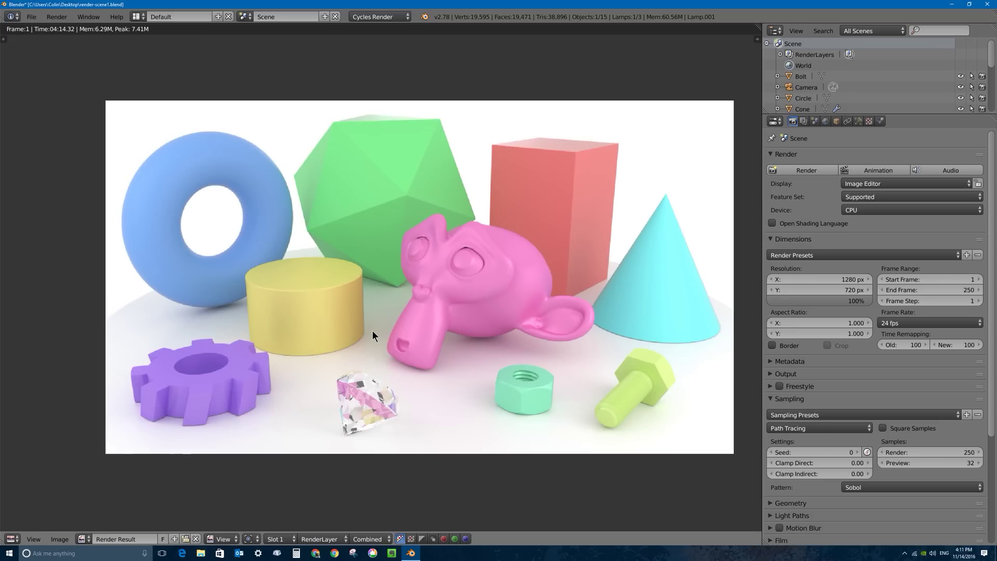
middle_drag(417, 334, 397, 333)
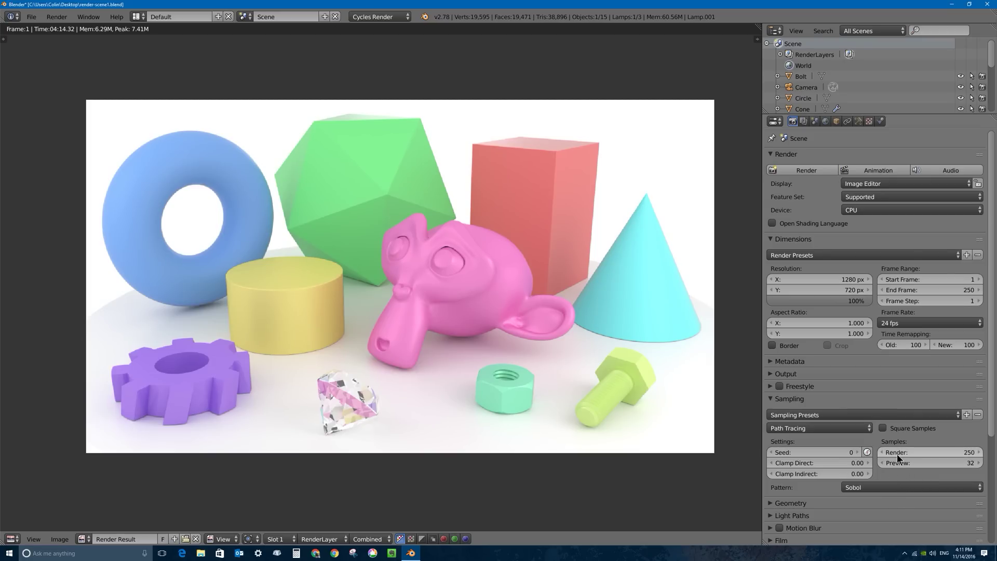
- Choose Slot 3 for the next render and set the render samples to 500
click(280, 539)
click(287, 504)
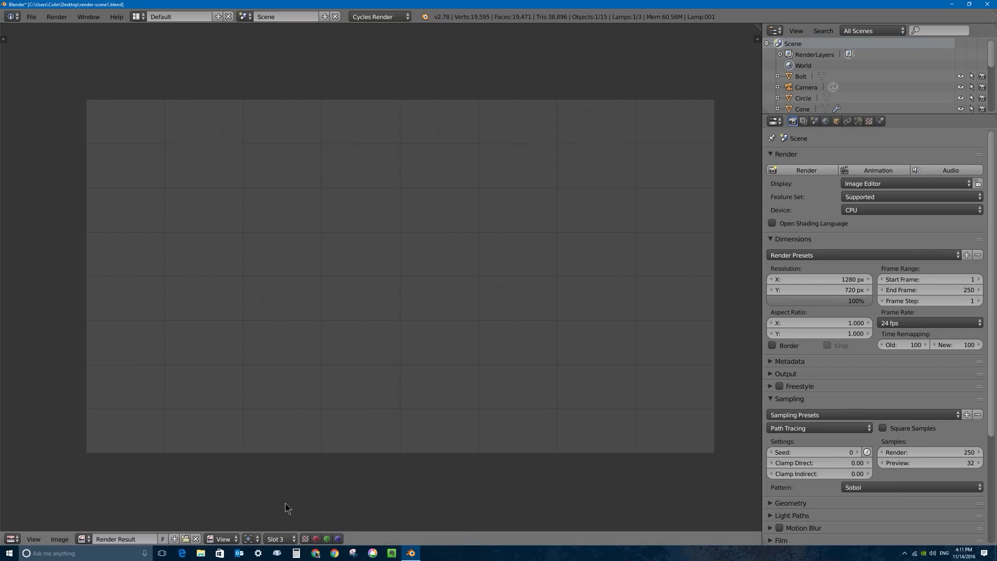
click(914, 451)
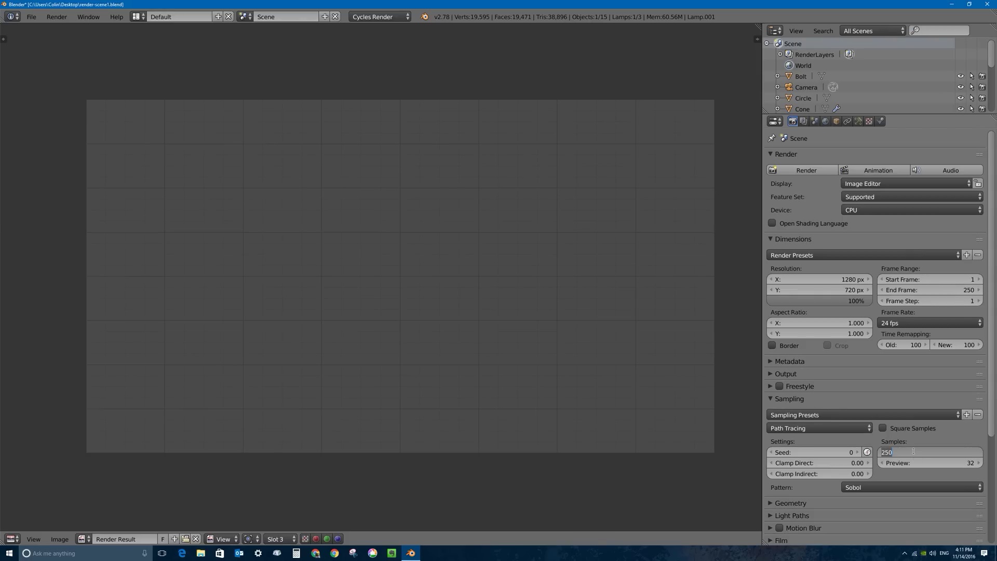
text(500)
key(Return)
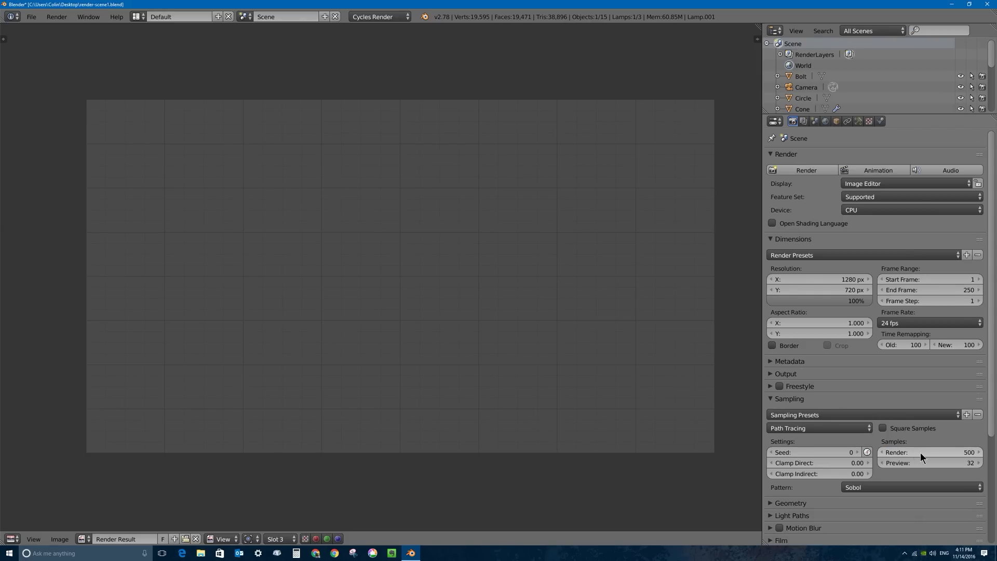
- Collapse the Sampling settings and set the render tile size to 16 by 16 in the Performance settings
click(771, 399)
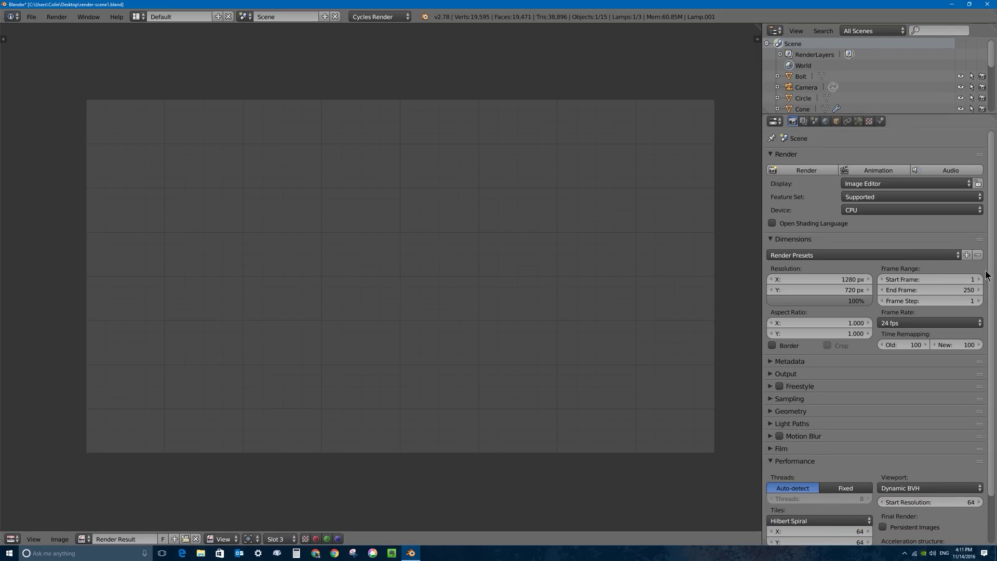
drag(991, 275, 989, 383)
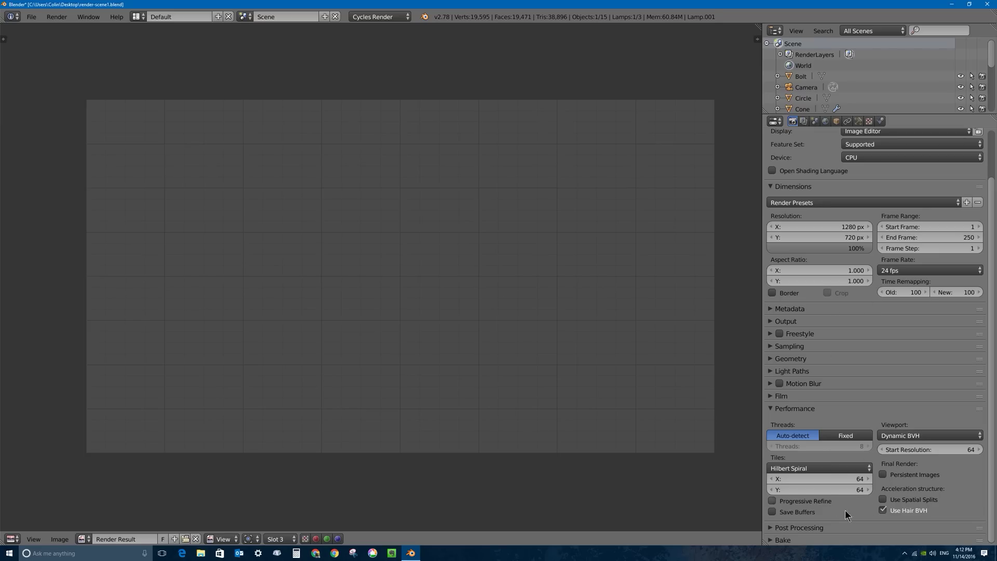
click(835, 476)
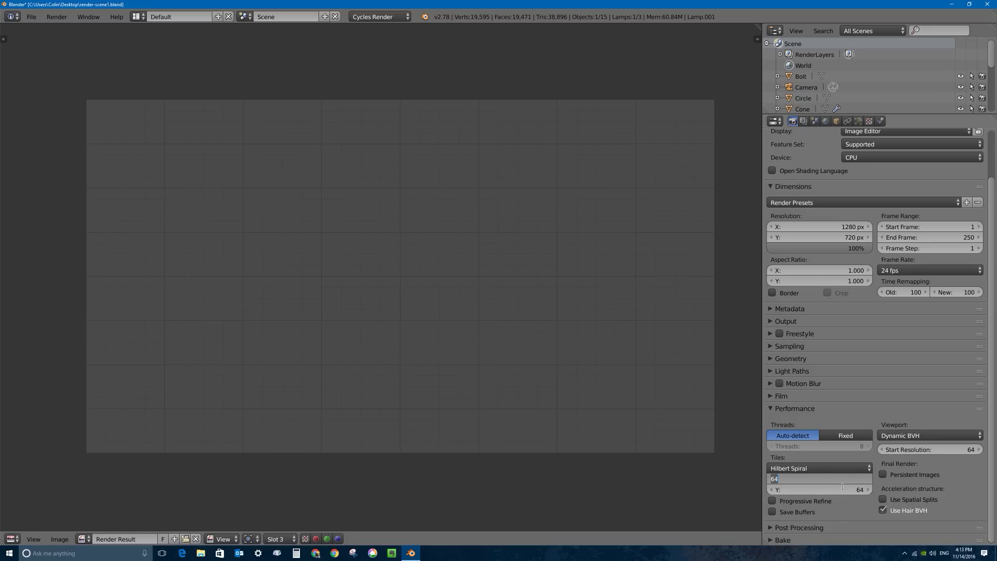
text(16)
key(Tab)
text(16)
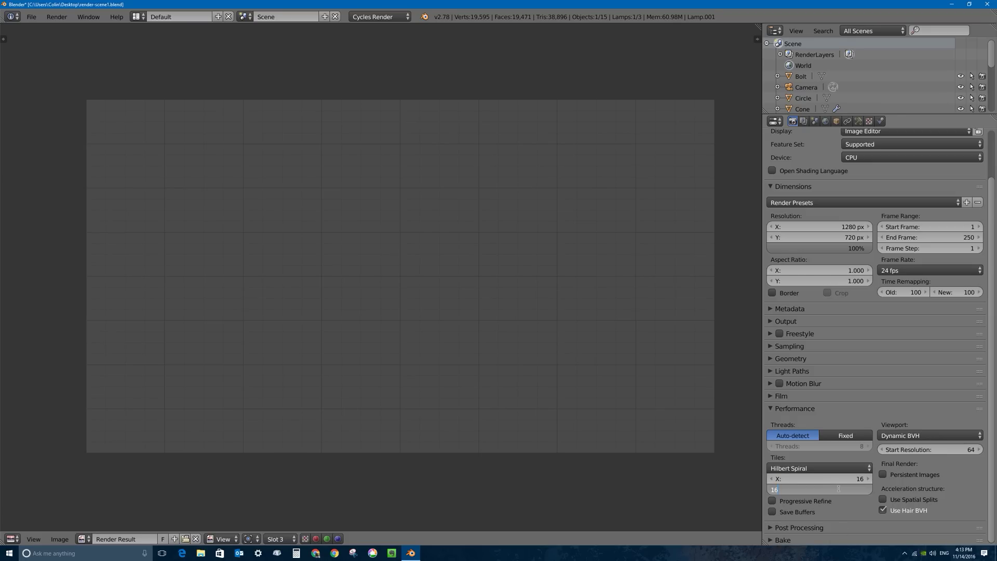
key(Return)
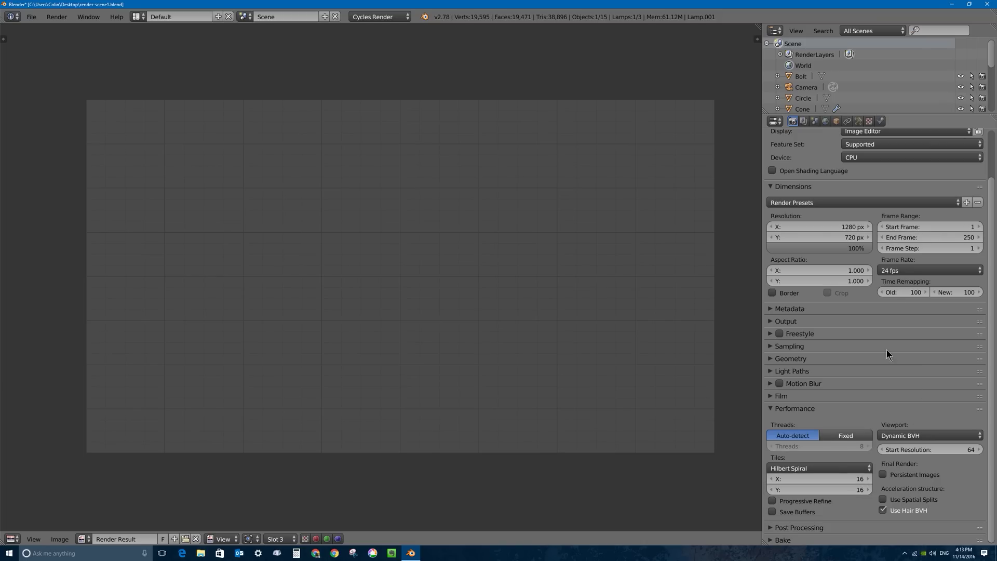
- Render the scene into Slot 3 with the 16 by 16 tiles
scroll(835, 165, up, 3)
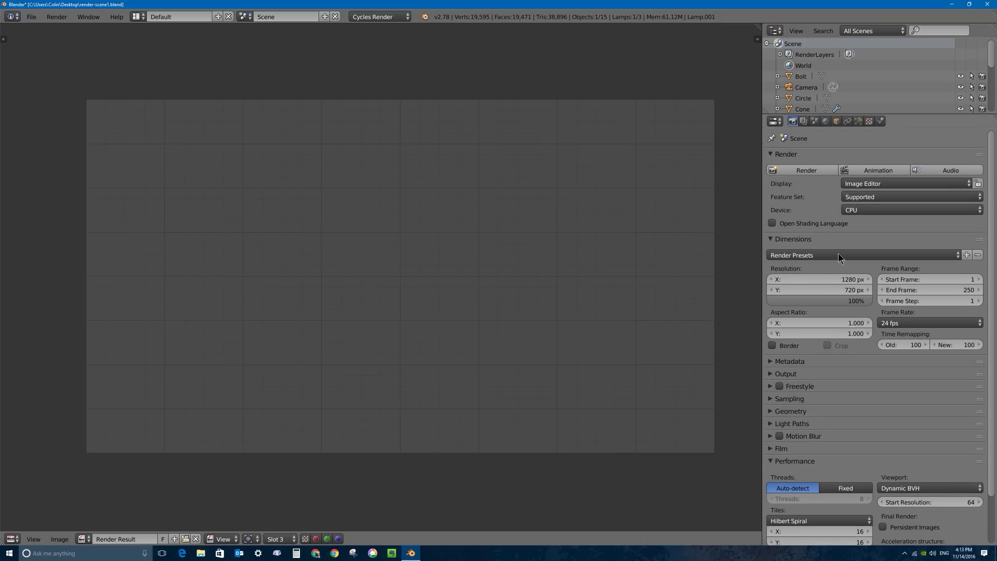
click(807, 172)
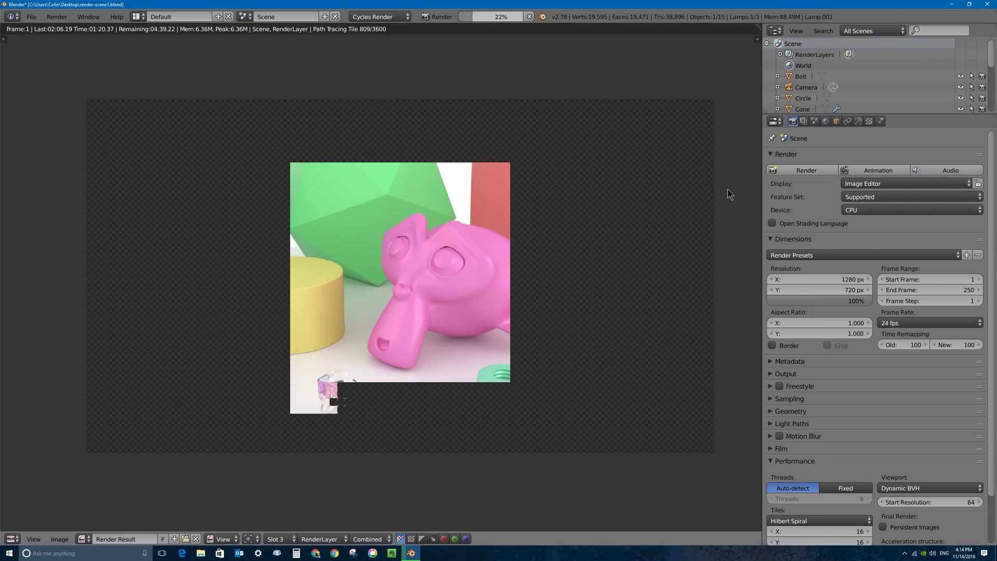
click(33, 539)
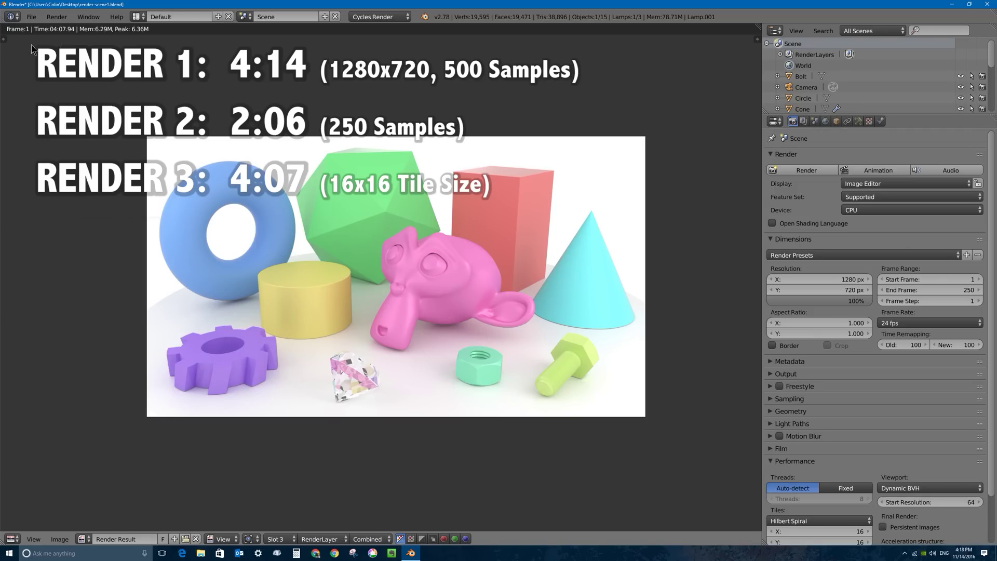
- Expand the Sampling settings, set the render tile size back to 64 by 64, and collapse the Performance settings
click(775, 399)
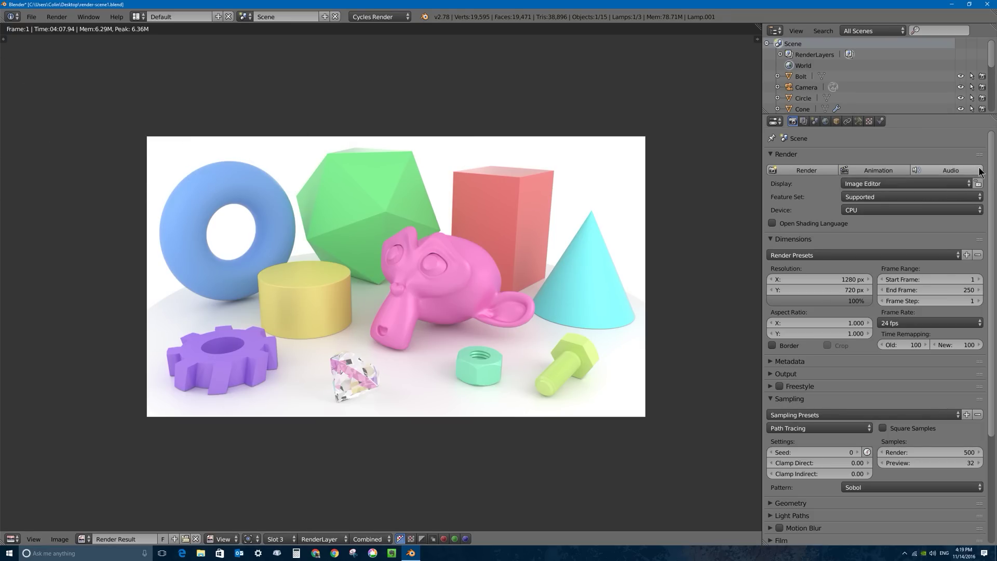
scroll(980, 340, down, 7)
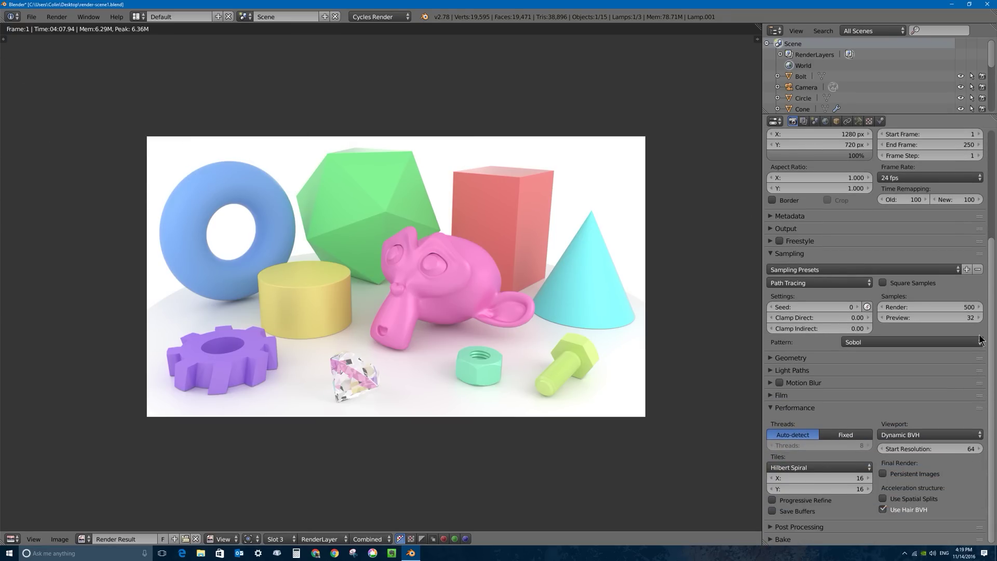
click(823, 477)
key(Tab)
text(6)
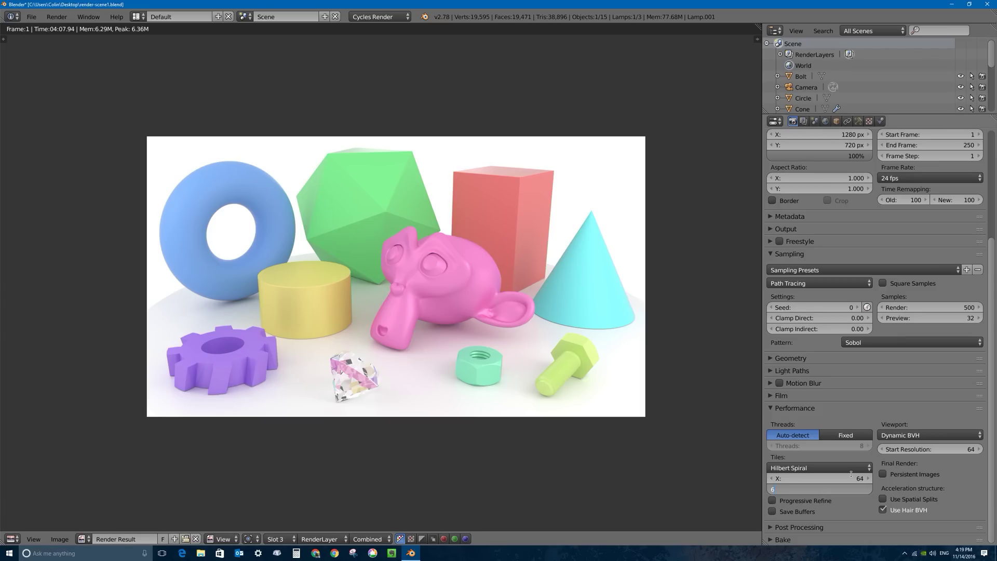
key(Return)
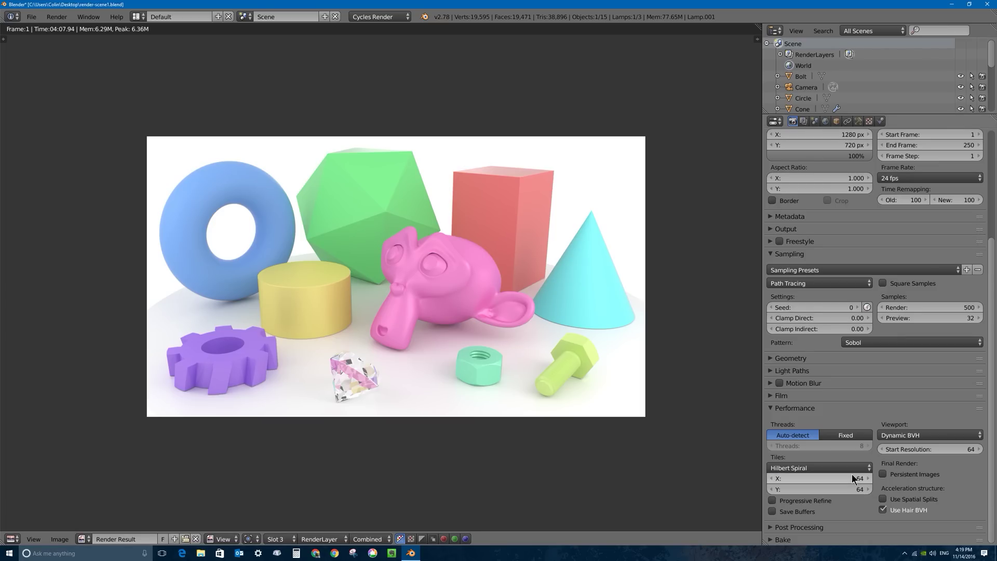
click(769, 409)
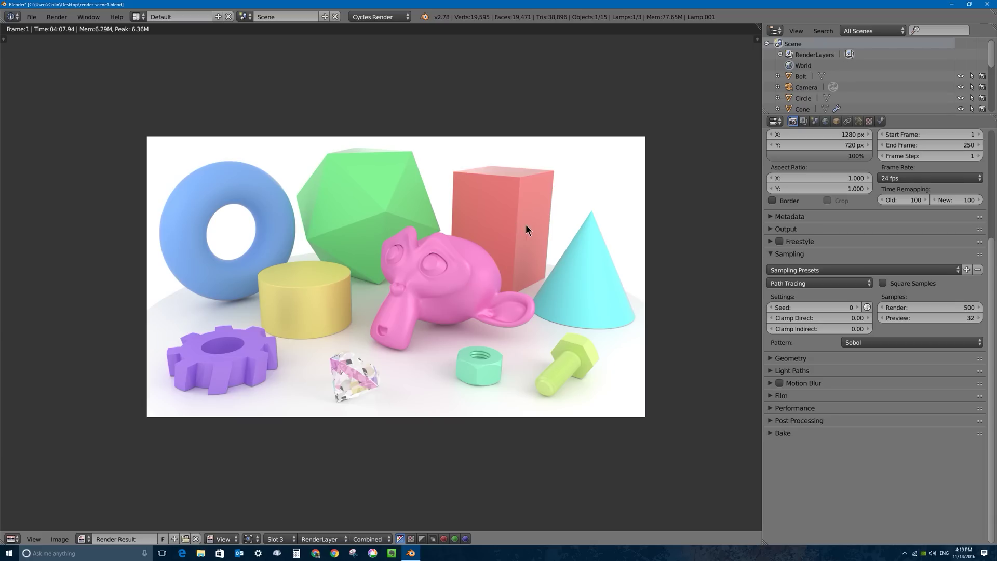
- Expand the Light Paths settings and set the maximum number of light bounces to 8
click(770, 370)
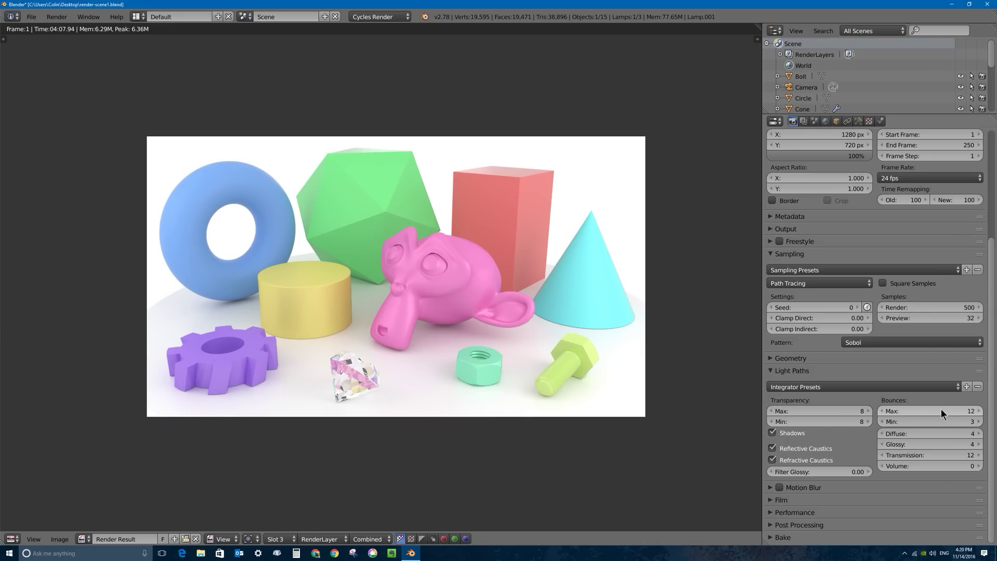
click(927, 412)
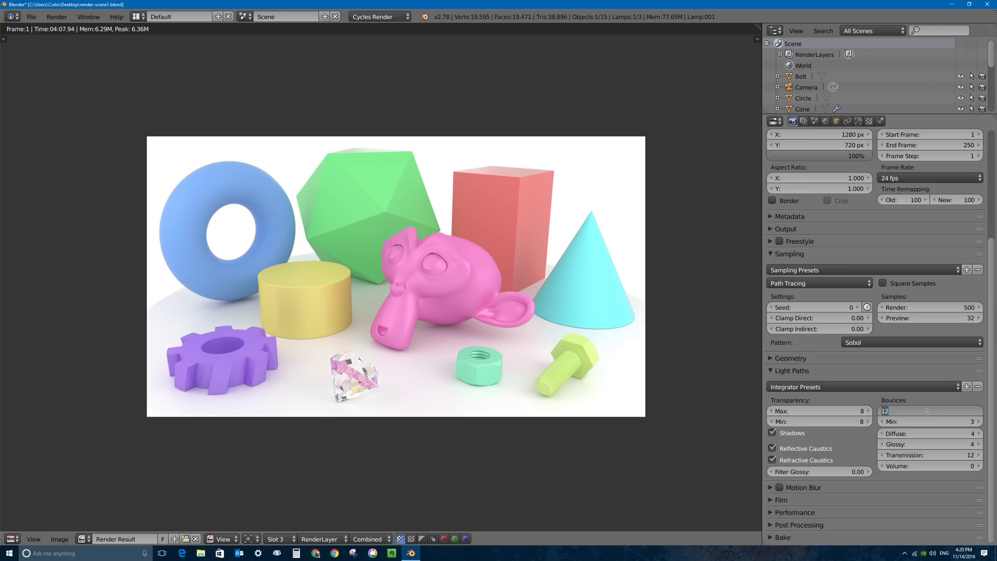
key(Return)
click(915, 410)
text(8)
key(Return)
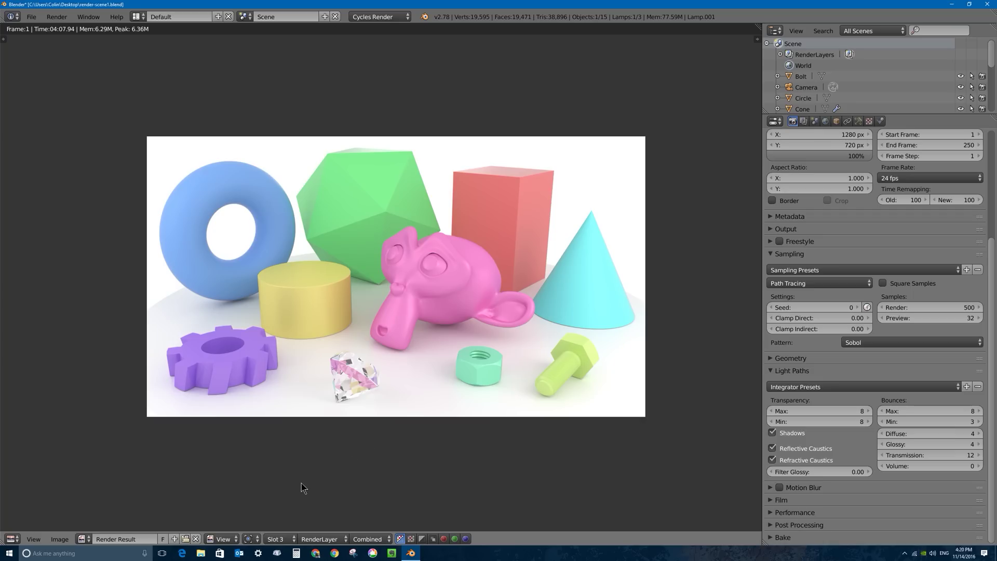
- Choose Slot 4 and render the scene into it with 500 samples, 64 by 64 tiles and 8 maximum bounces
click(276, 538)
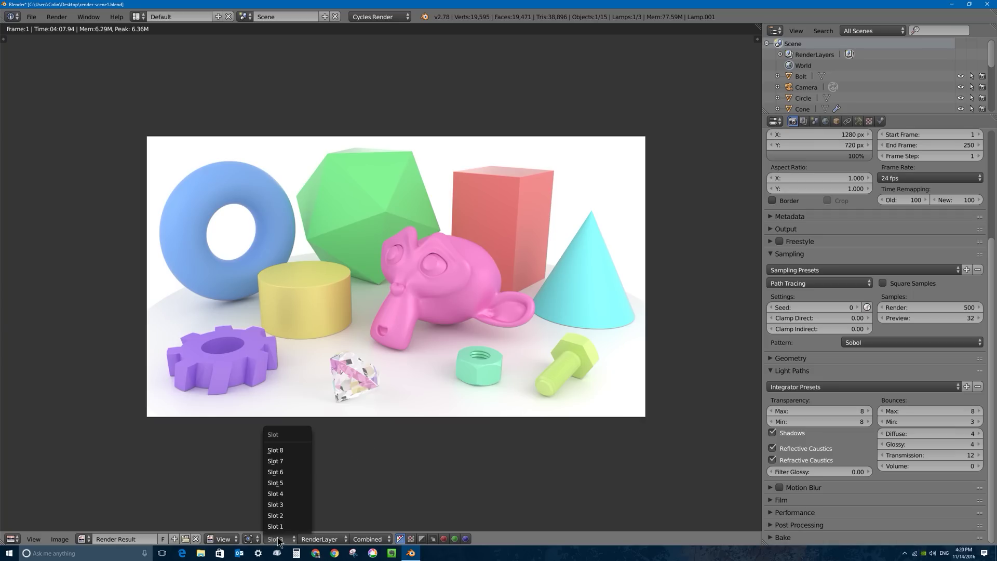
click(287, 494)
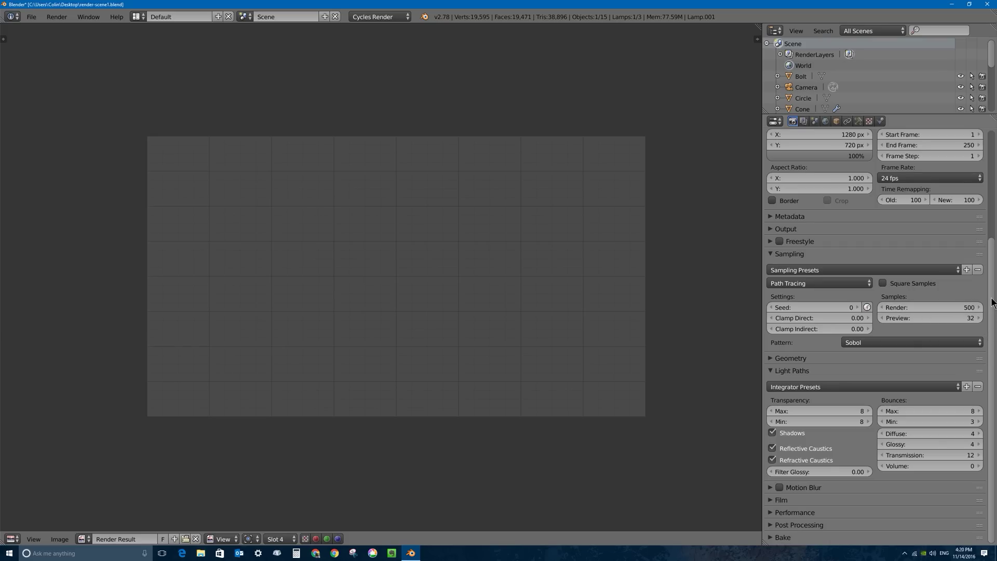
drag(992, 301, 996, 271)
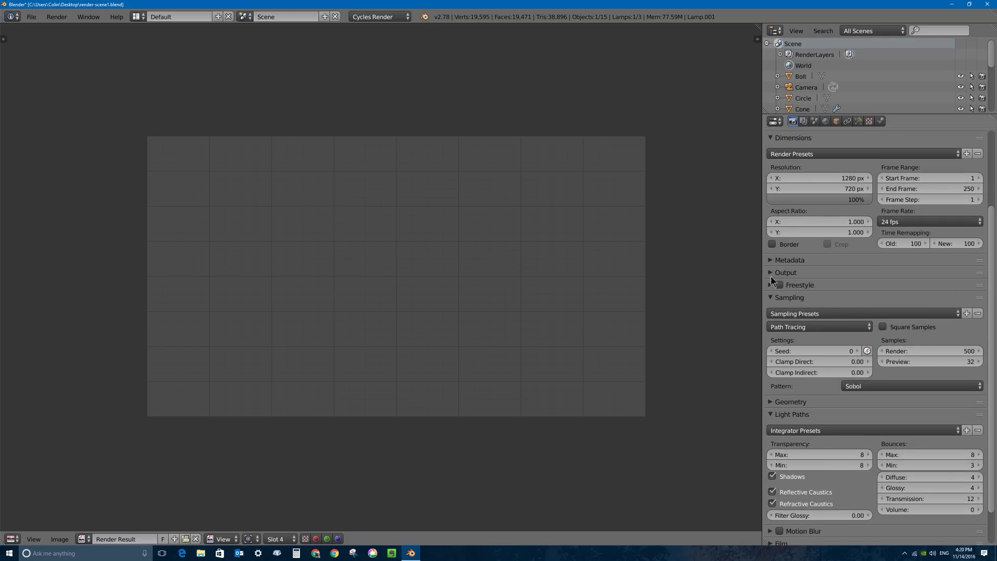
scroll(770, 370, down, 2)
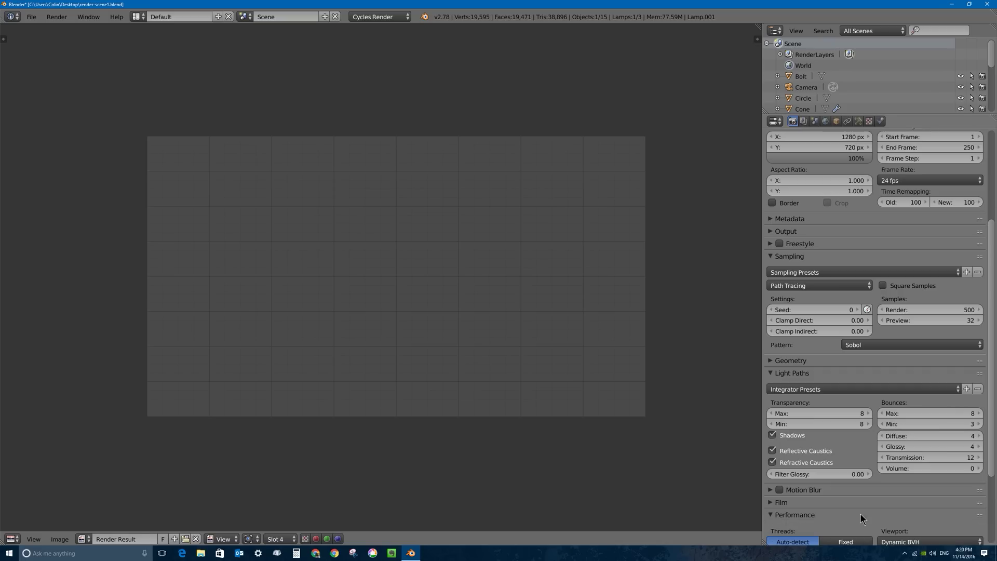
scroll(996, 411, down, 3)
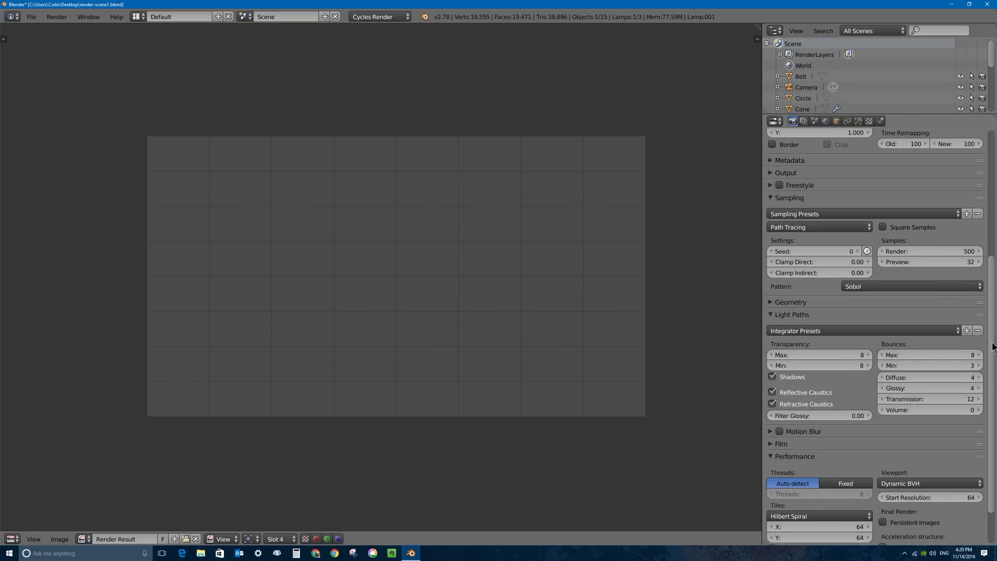
drag(993, 332, 985, 196)
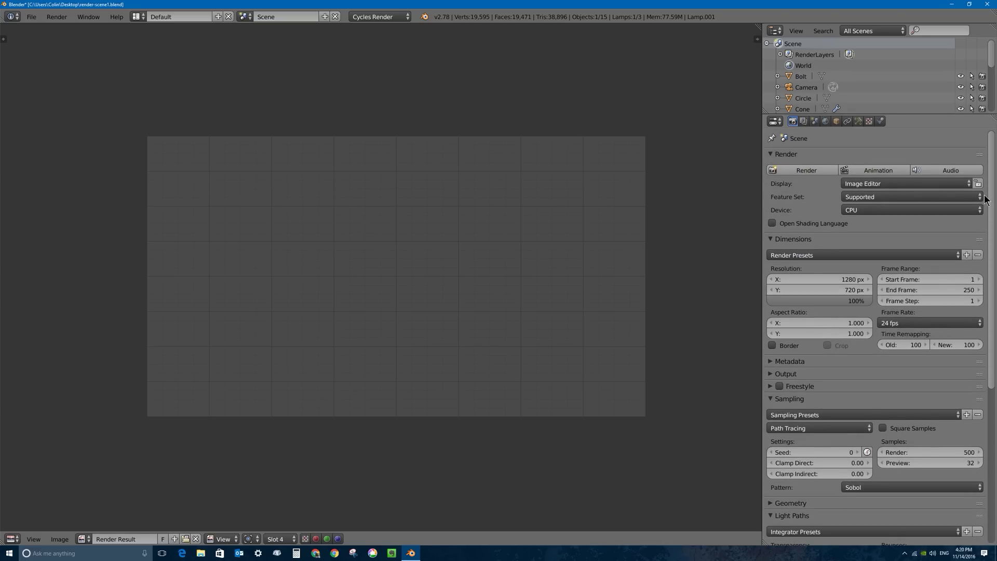
click(814, 171)
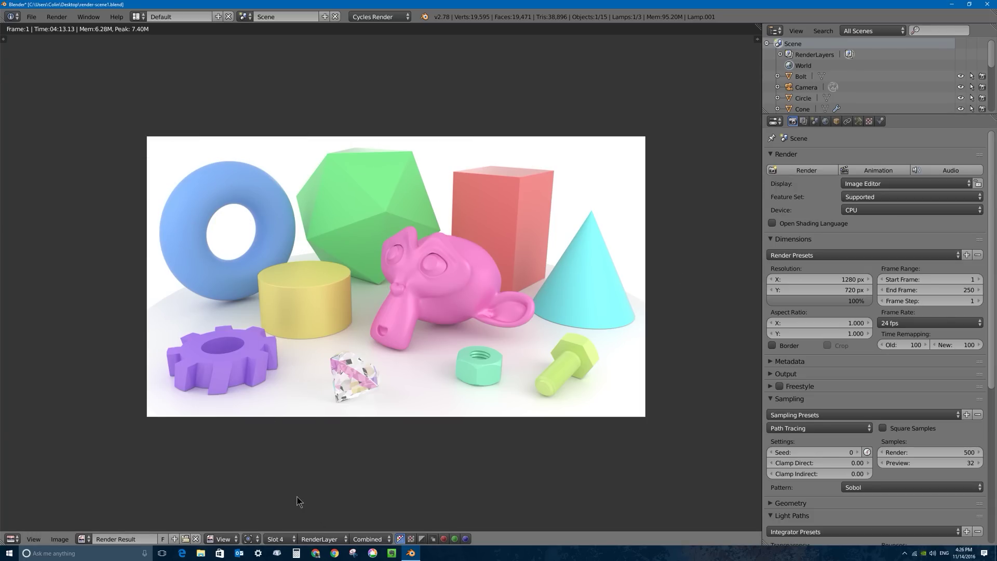
- Compare the Slot 1 and Slot 4 renders for differences in quality and render time, ending on Slot 4
click(285, 540)
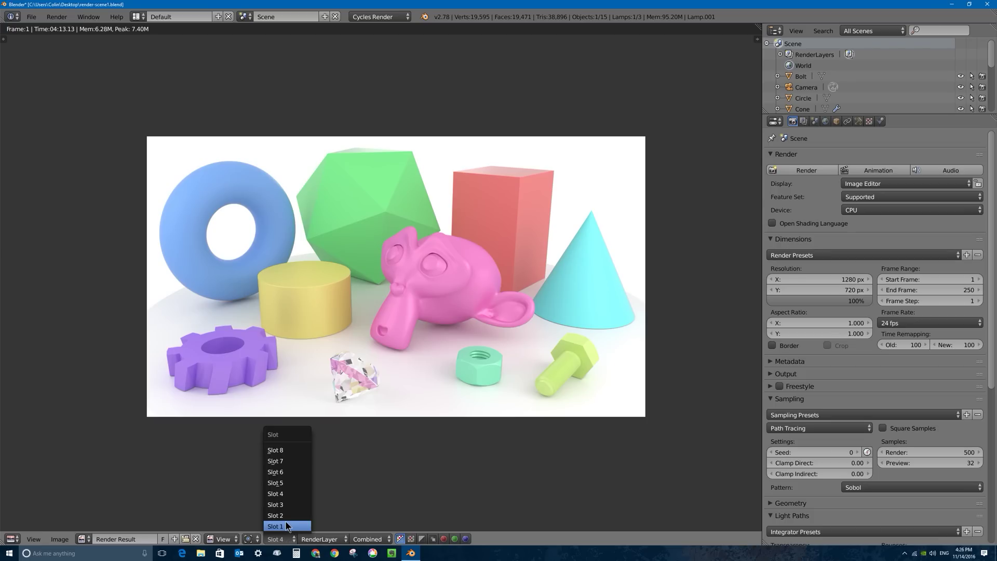
click(285, 526)
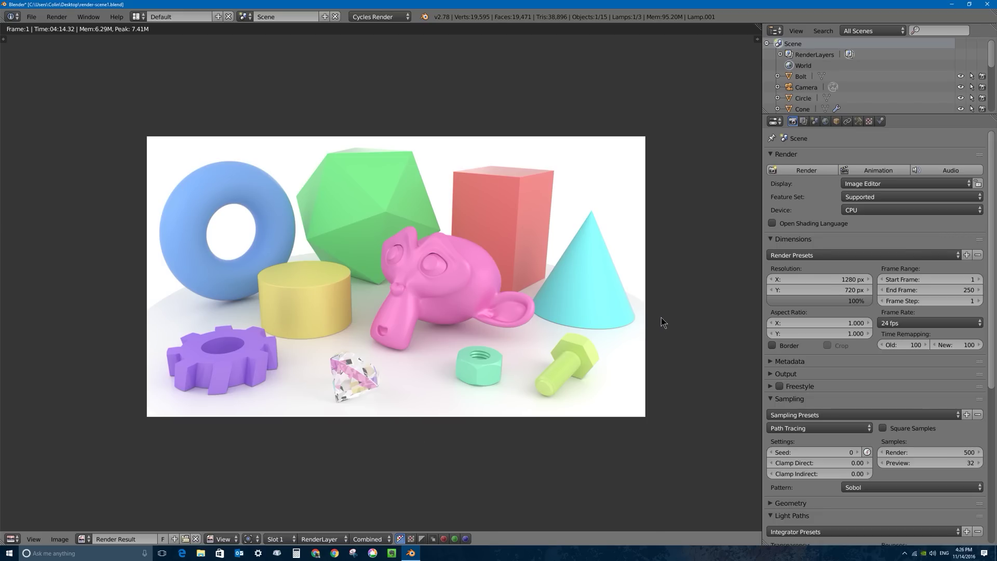
click(277, 539)
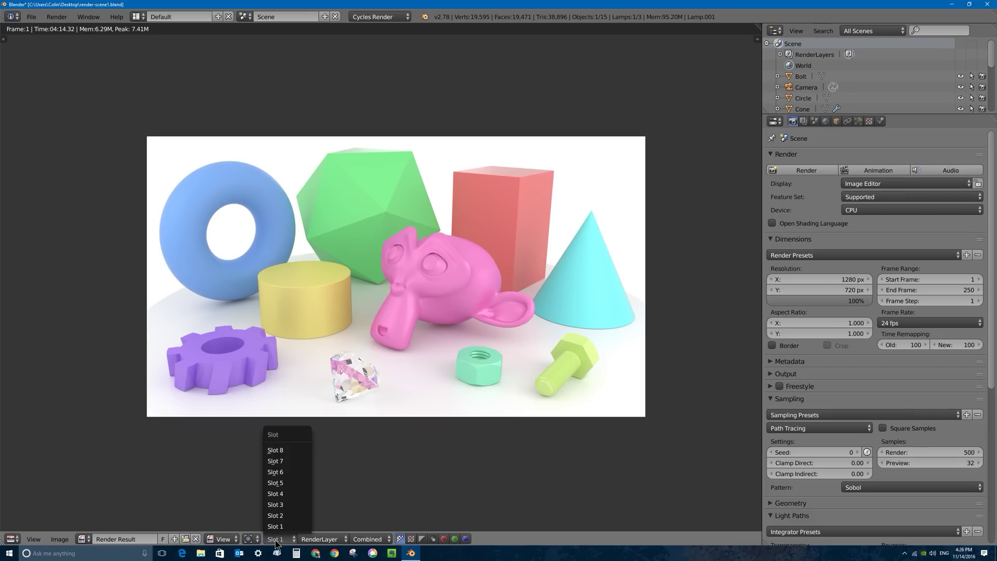
click(283, 495)
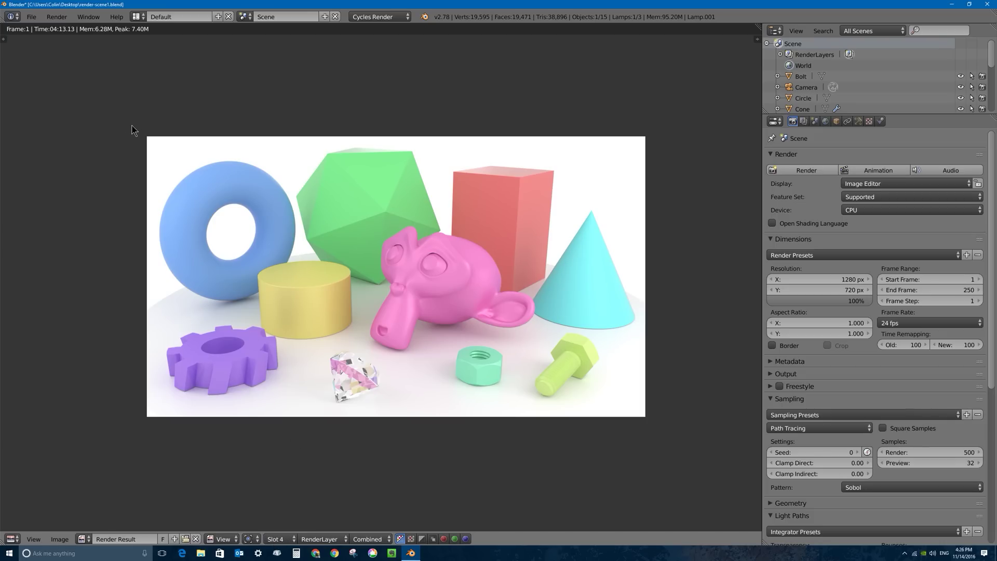
- Choose Slot 5 for the next render, collapse the Sampling settings, and set the maximum light bounces to 12
click(280, 539)
click(285, 484)
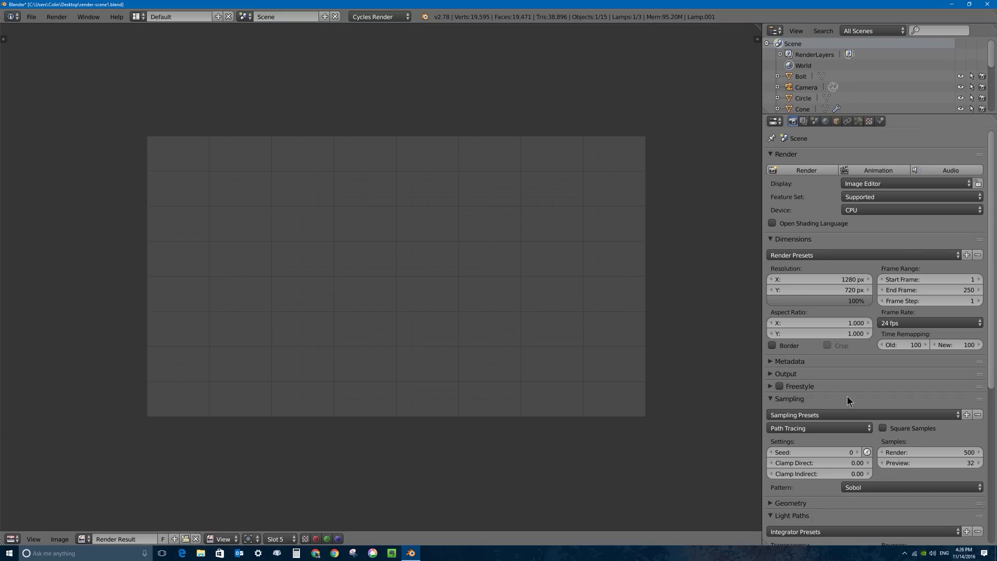
click(771, 398)
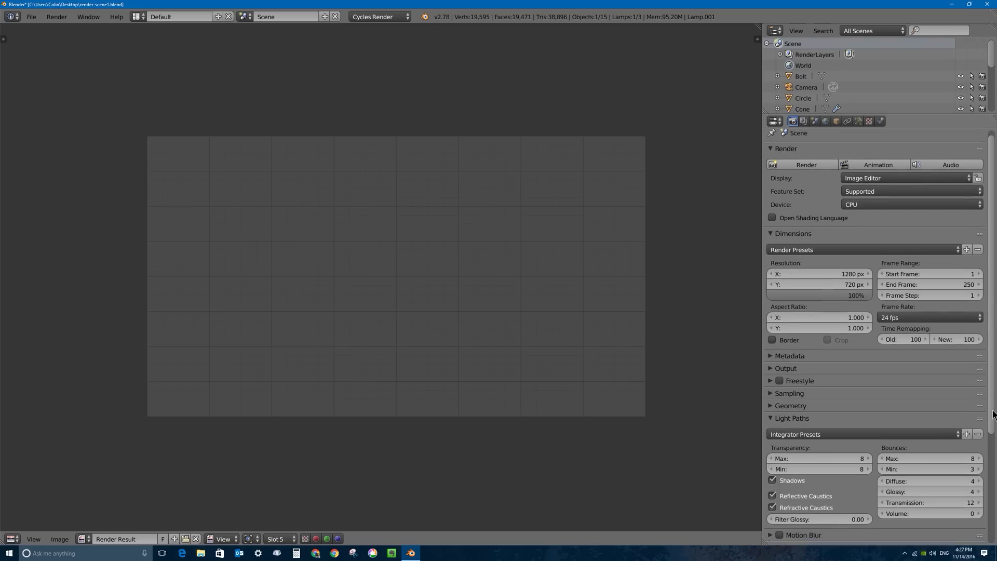
scroll(935, 421, down, 2)
click(940, 422)
text(12)
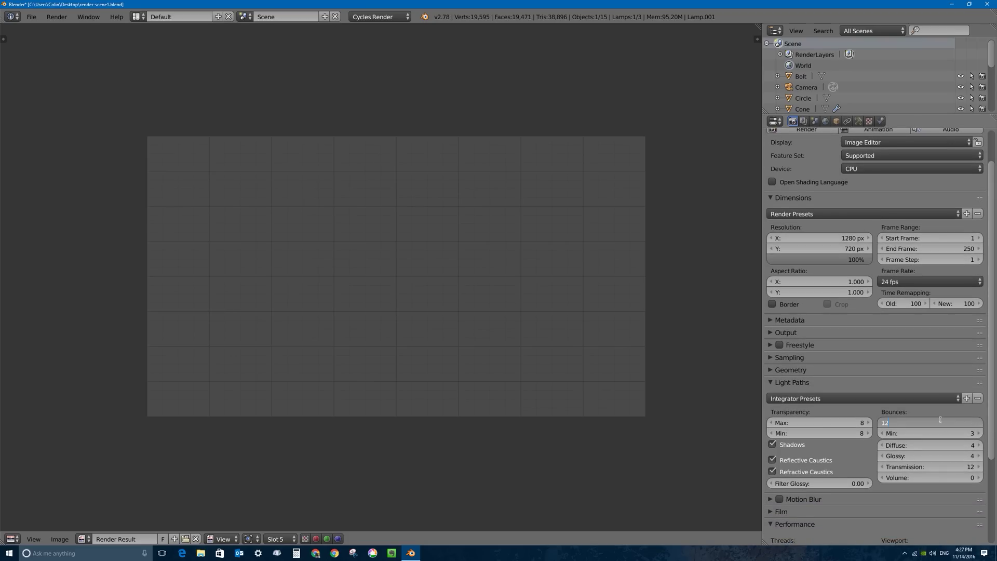
key(Return)
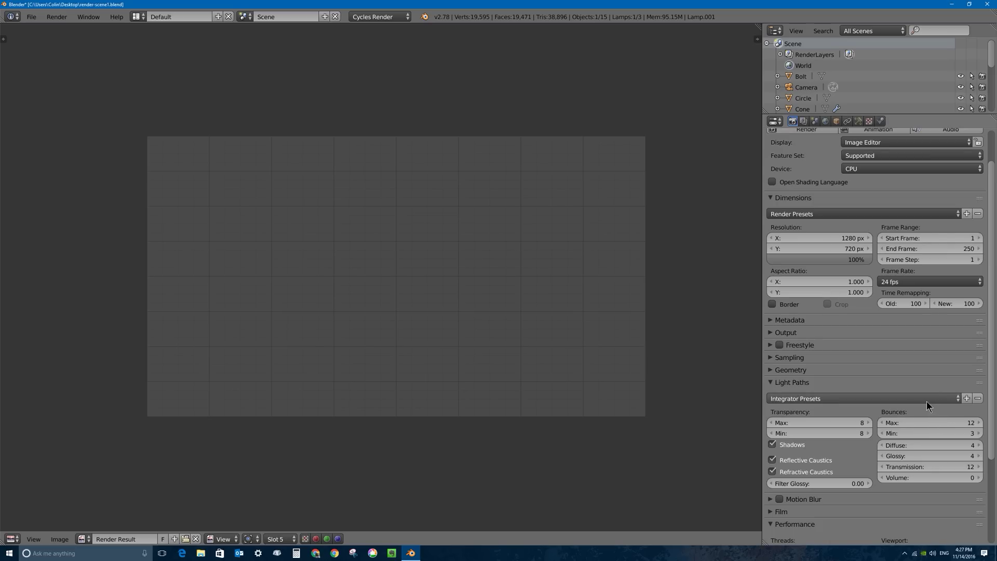
- Set the render samples to 250 in the Sampling settings and the maximum light bounces to 8
click(770, 358)
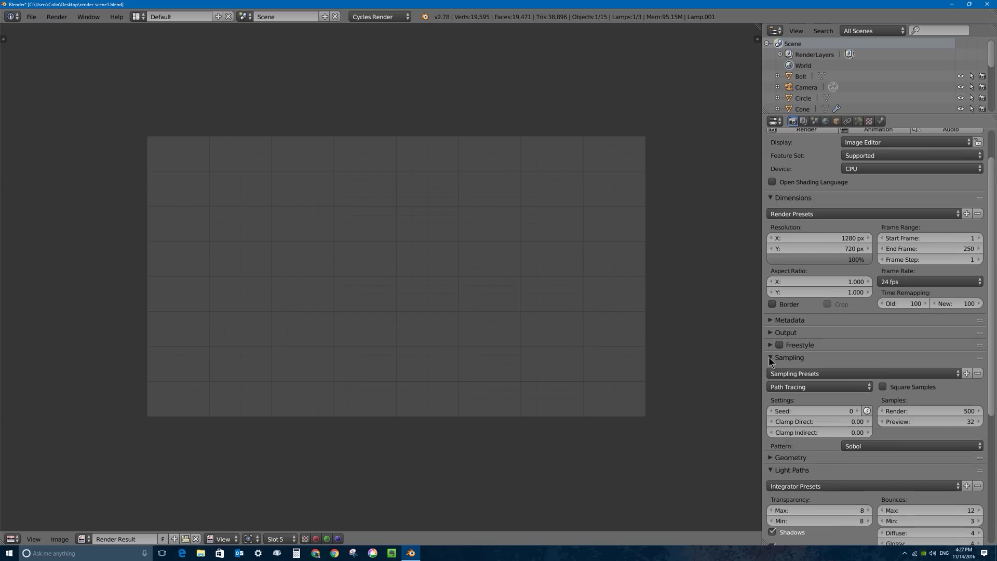
click(945, 411)
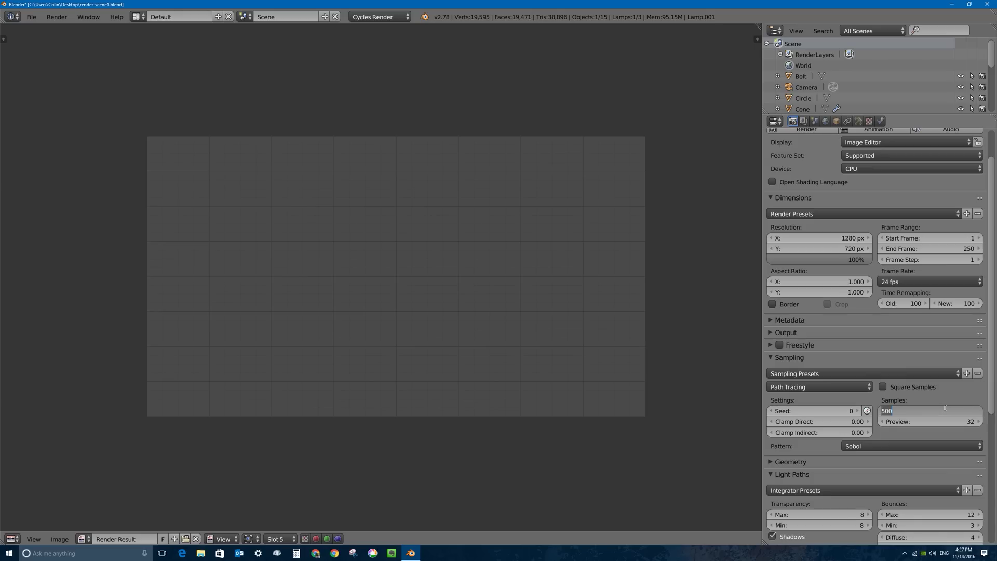
text(250)
key(Return)
scroll(927, 518, down, 2)
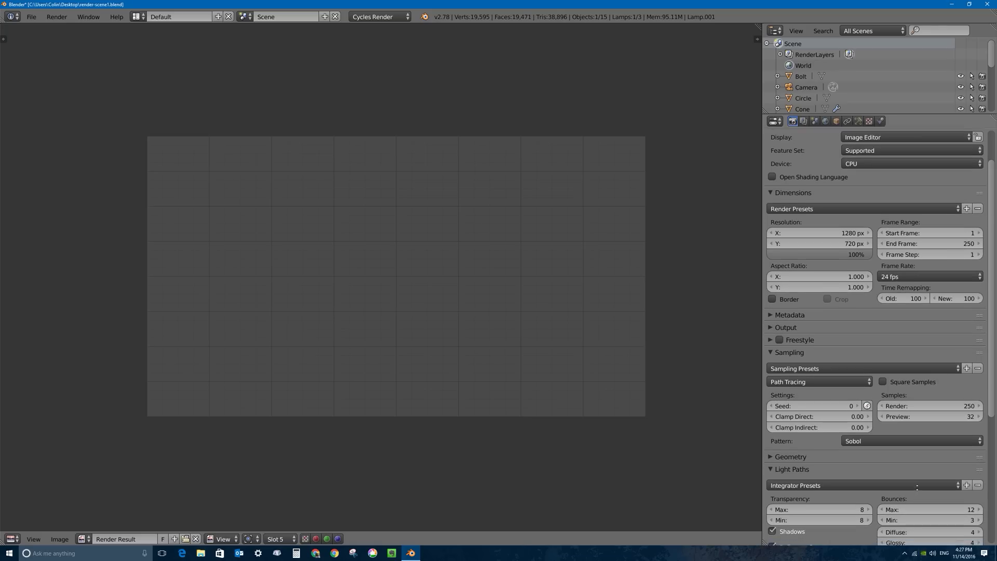
click(937, 473)
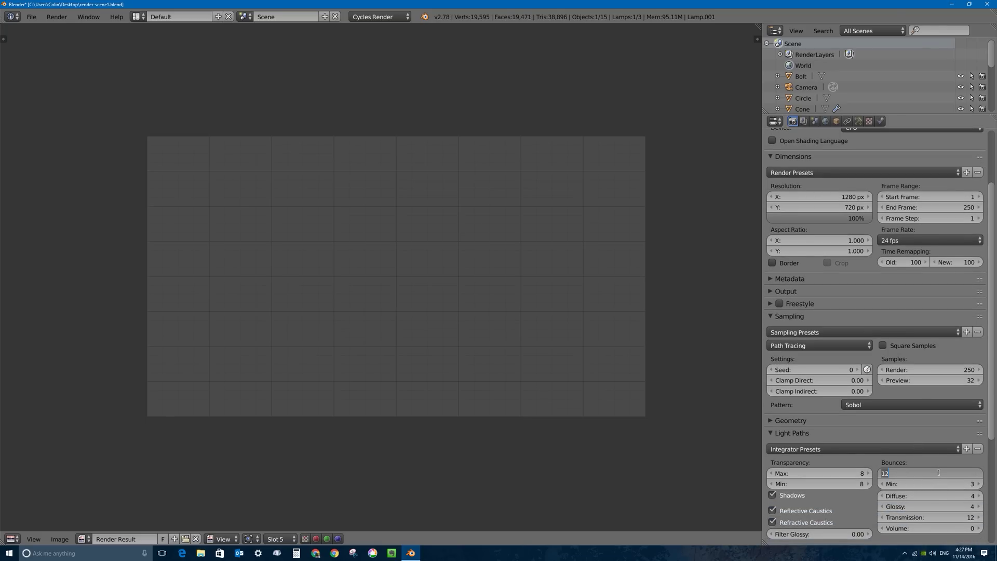
text(8)
key(Return)
- Set the render tile size to 16 by 16 and render the scene into Slot 5
scroll(993, 414, down, 1)
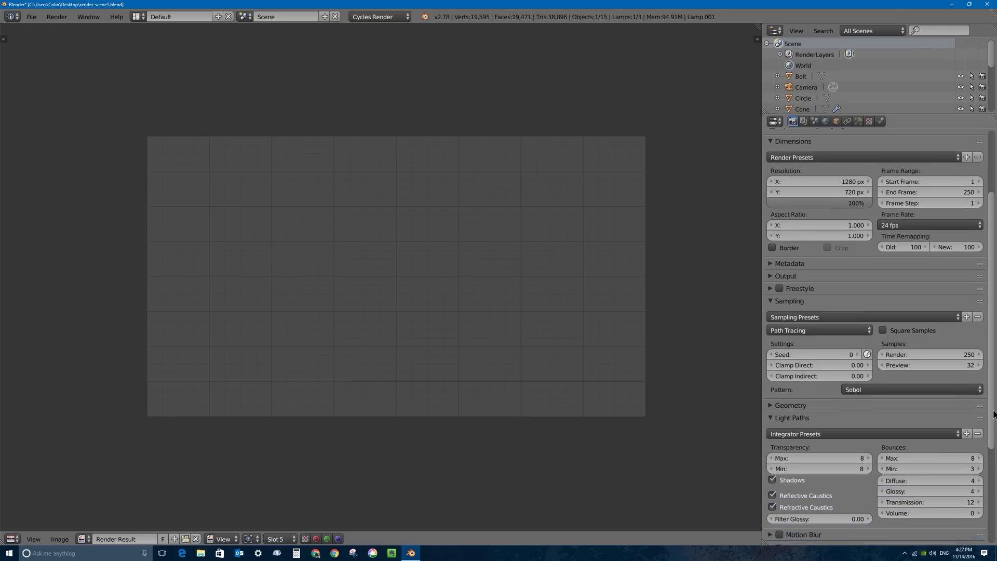
scroll(994, 414, down, 7)
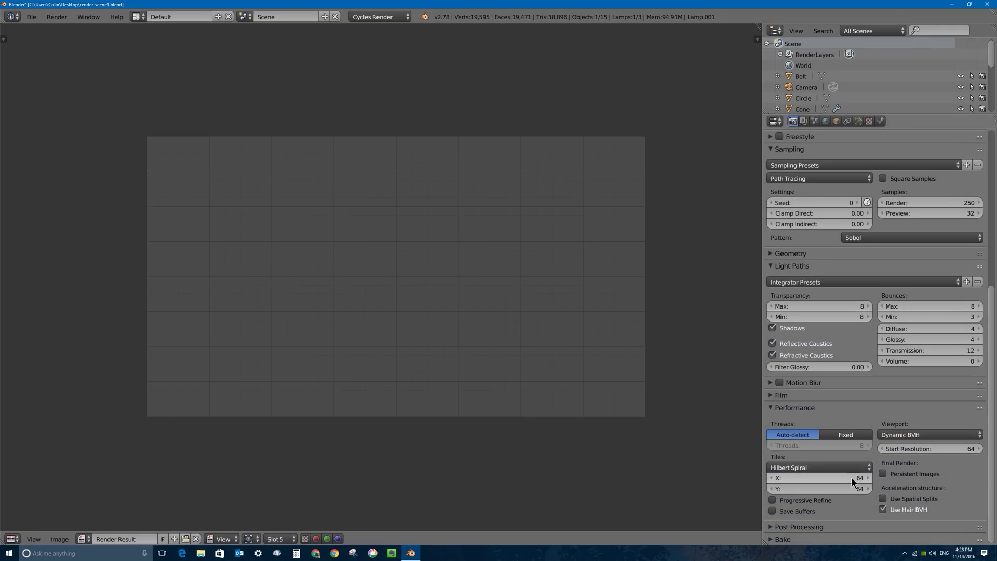
click(801, 476)
text(16)
key(Tab)
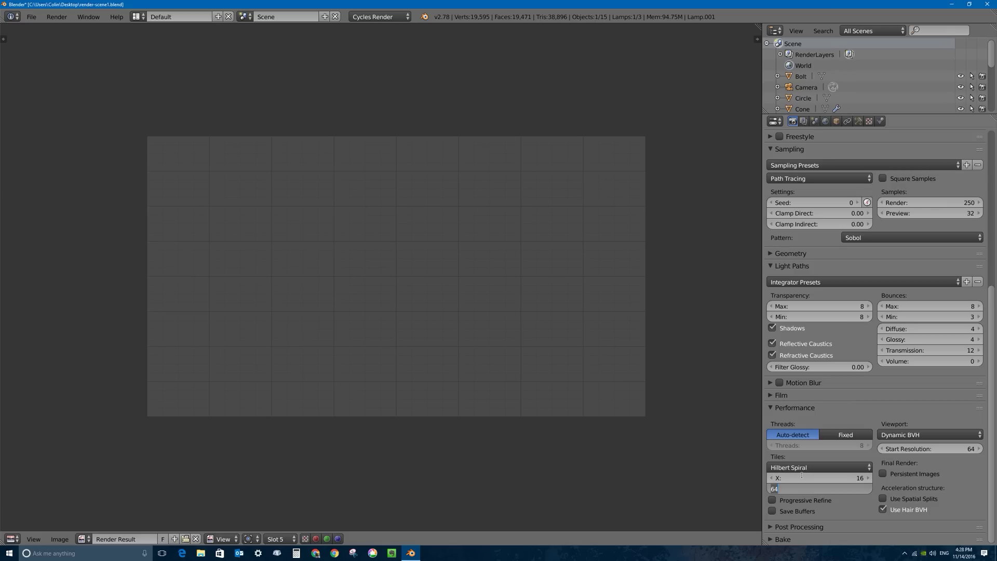
text(16)
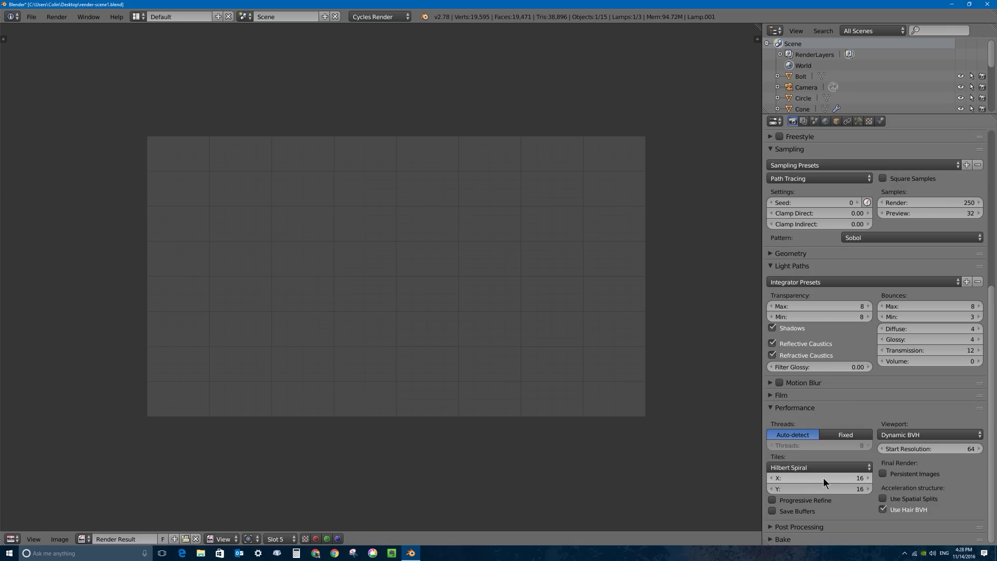
key(Return)
drag(988, 378, 961, 220)
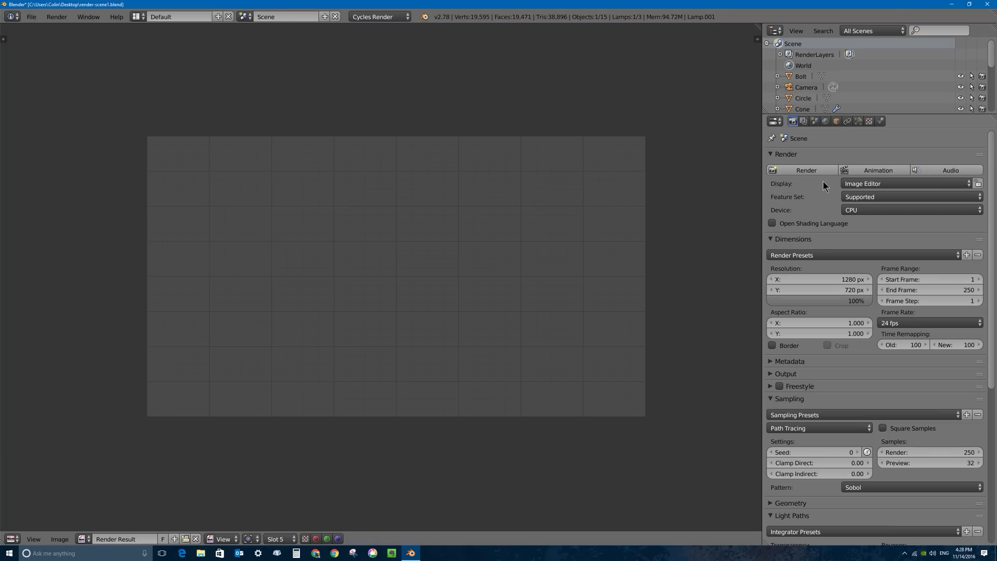
click(813, 170)
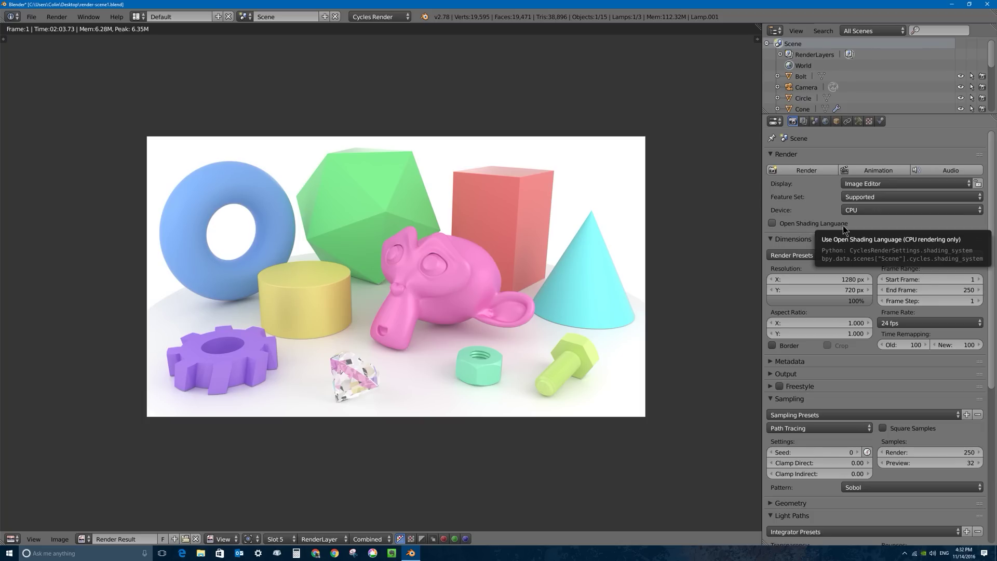
- Set the render samples back to 500 in the Sampling settings
click(906, 451)
text(5)
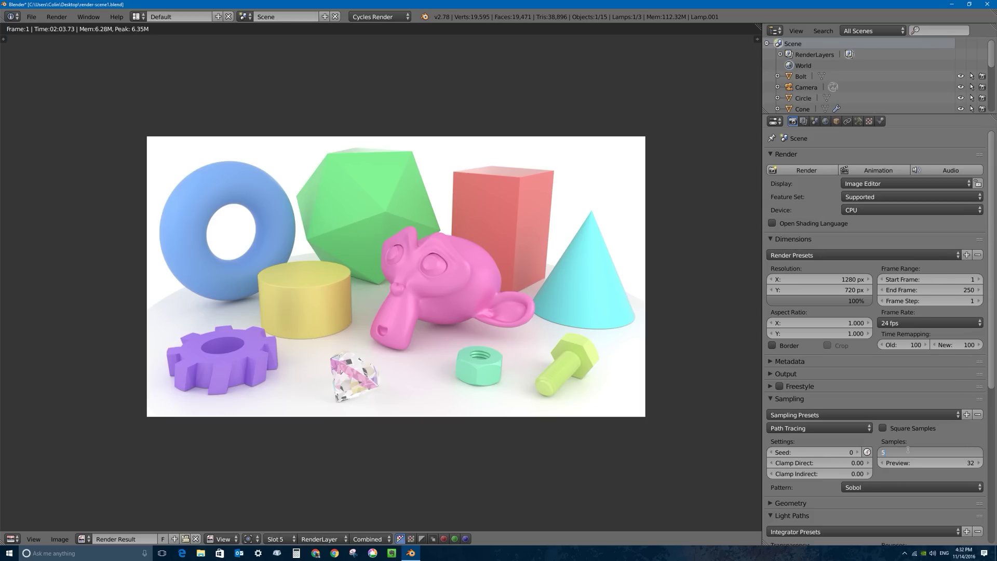
text(00)
key(Return)
scroll(790, 450, down, 2)
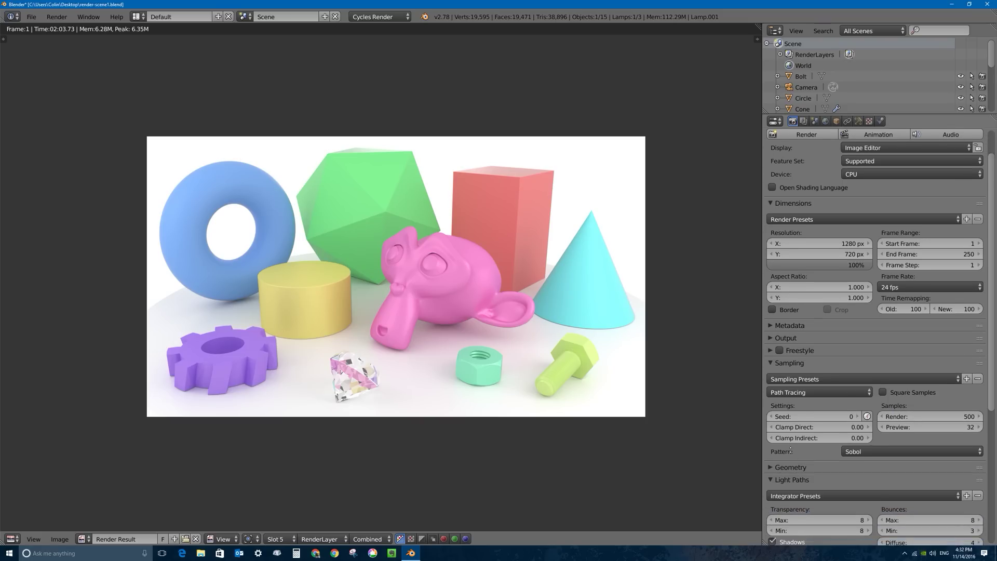
- Set the maximum light bounces back to 12 in the Light Paths settings
scroll(791, 450, down, 6)
click(953, 385)
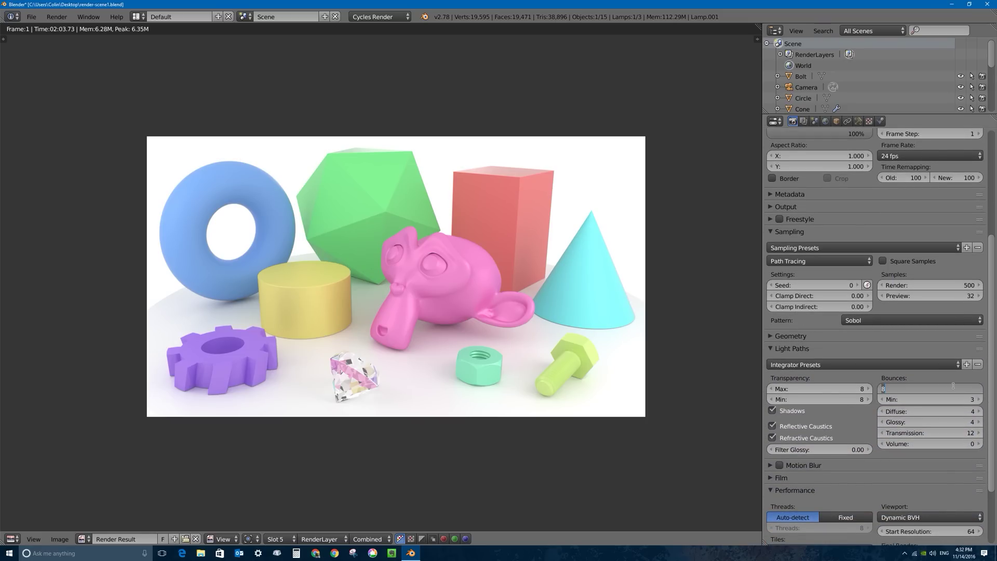
text(12)
key(Return)
scroll(929, 343, down, 4)
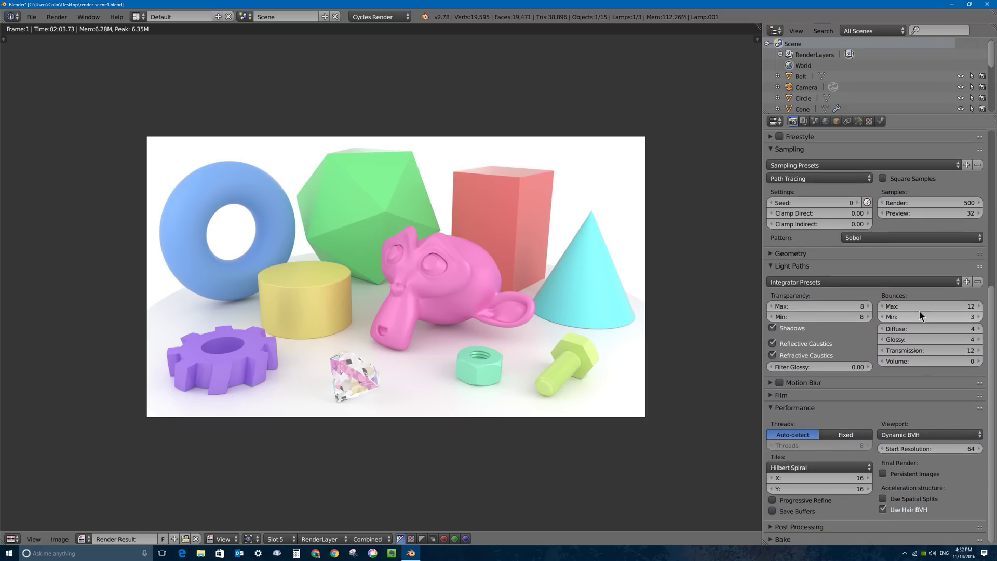
click(840, 478)
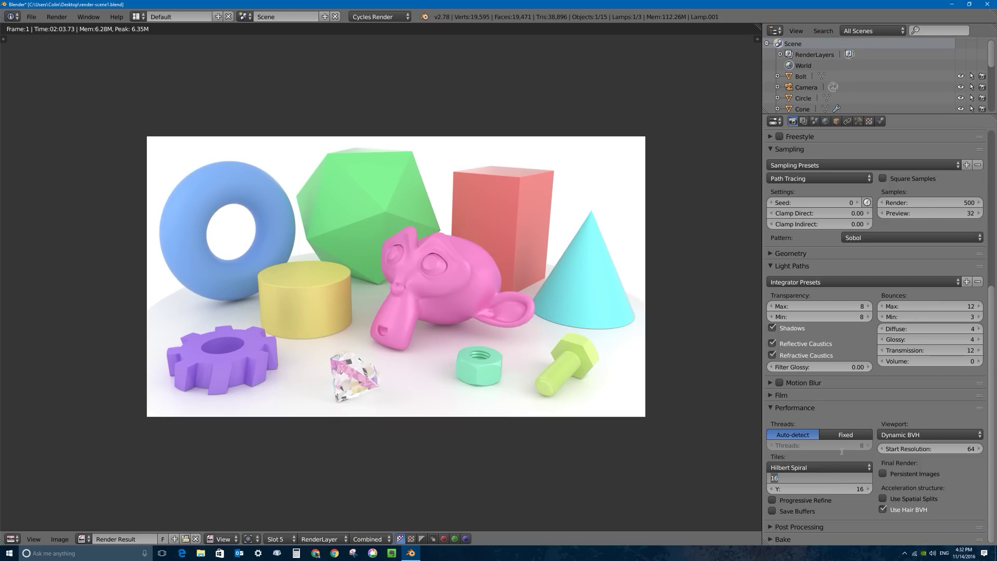
click(842, 451)
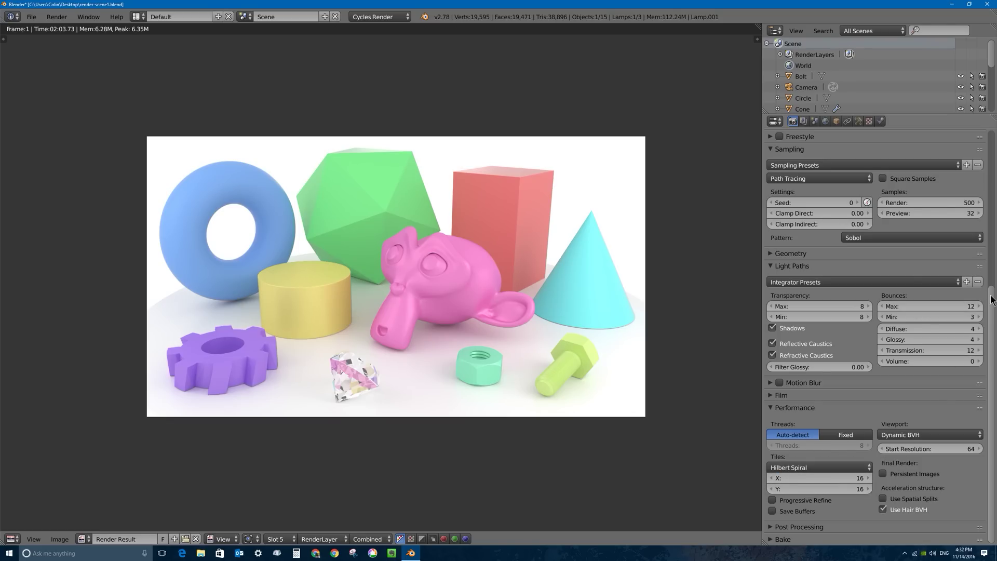
- Set the compute device in the System user preferences to CUDA with the GeForce GTX 970, save the user settings and close the preferences
drag(992, 300, 979, 211)
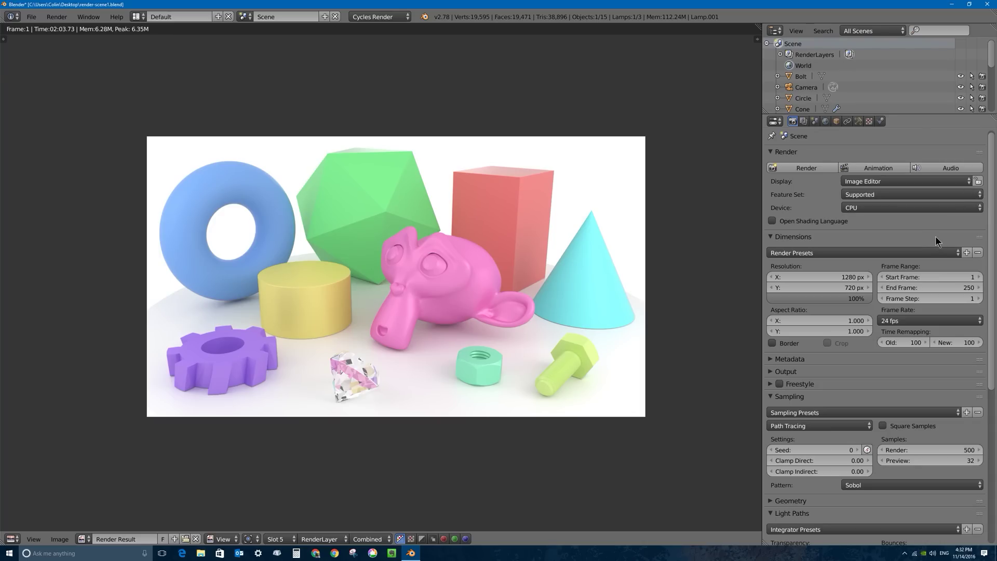
click(31, 17)
click(69, 138)
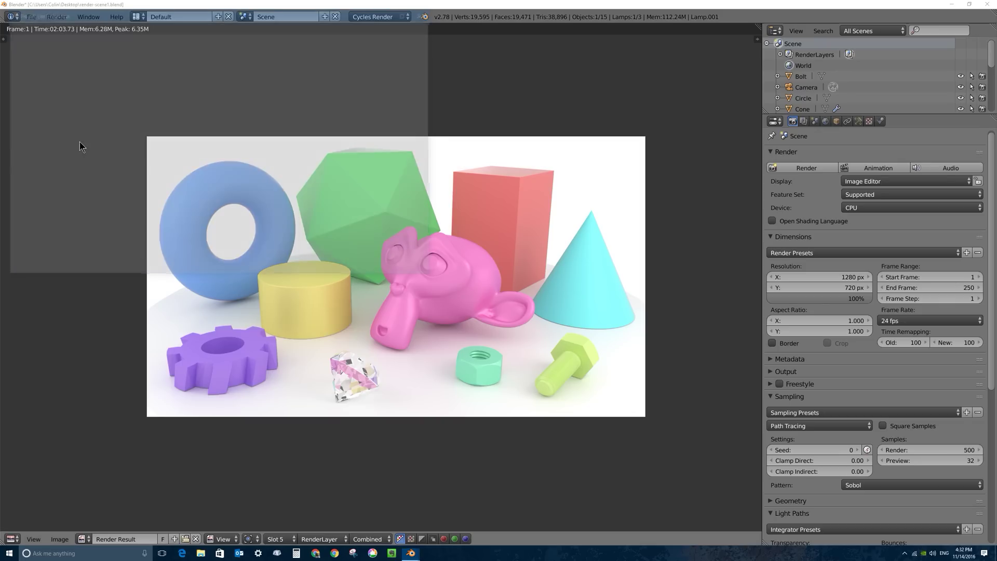
drag(342, 14, 376, 29)
click(587, 73)
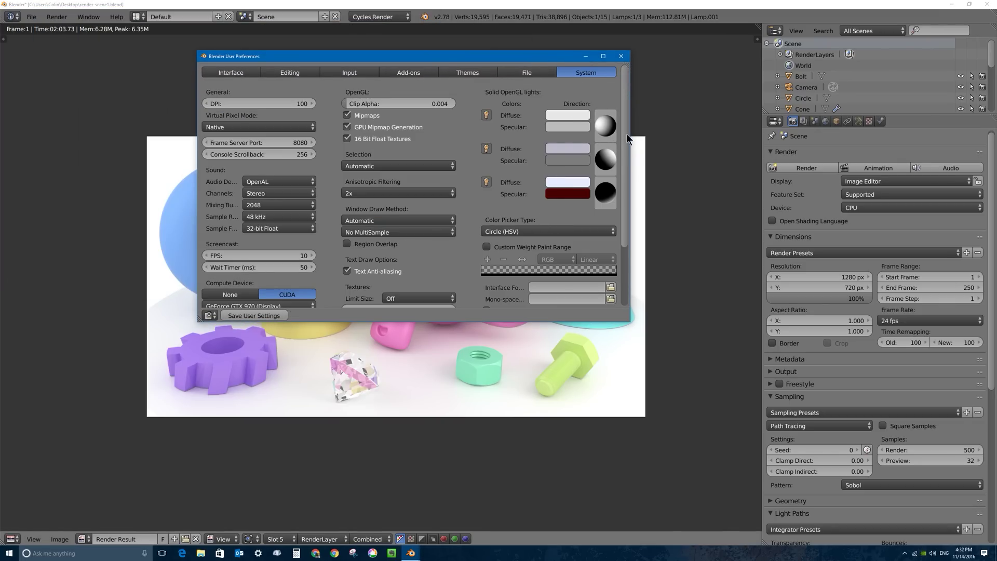
scroll(627, 133, down, 4)
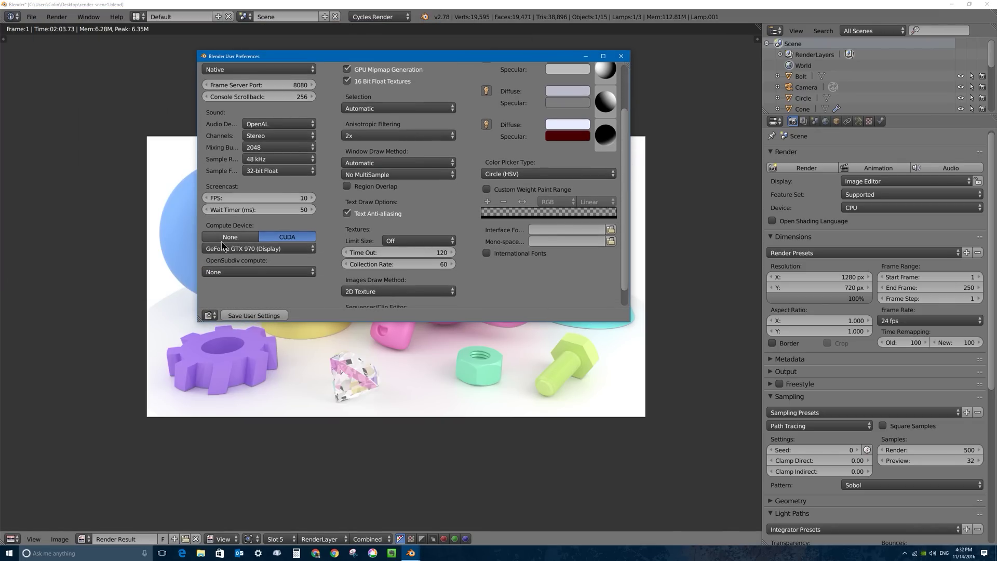
click(231, 237)
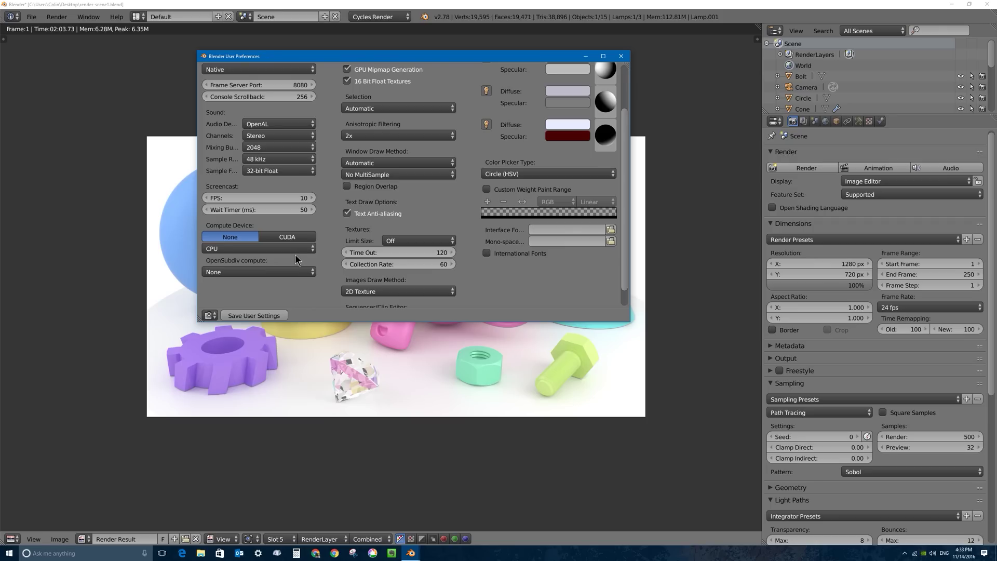
click(292, 237)
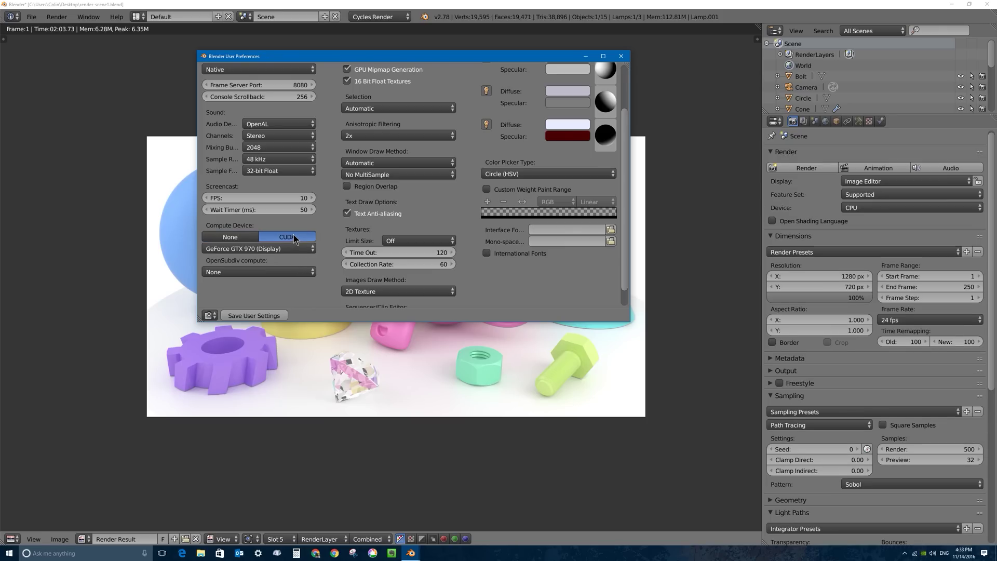
click(261, 248)
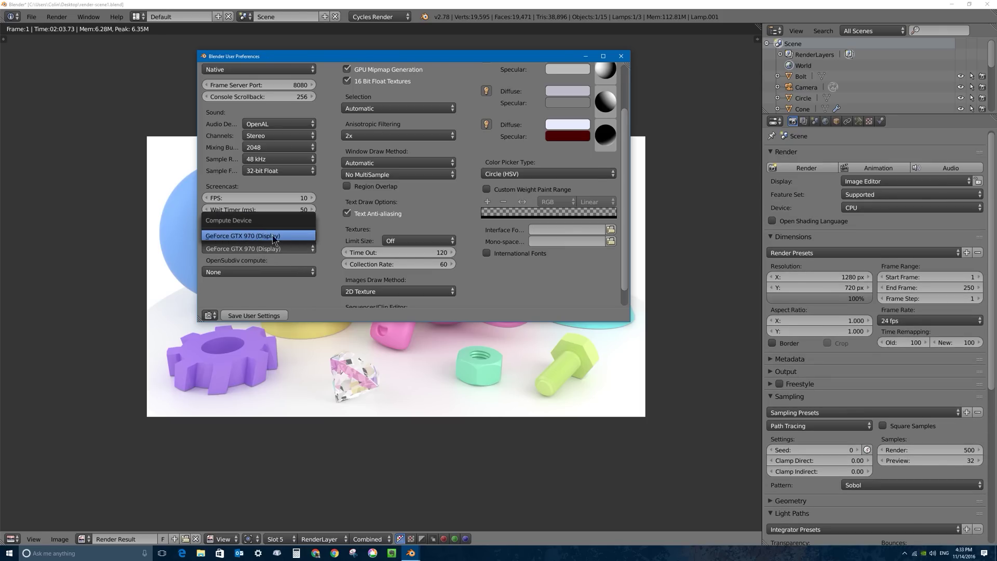
click(280, 236)
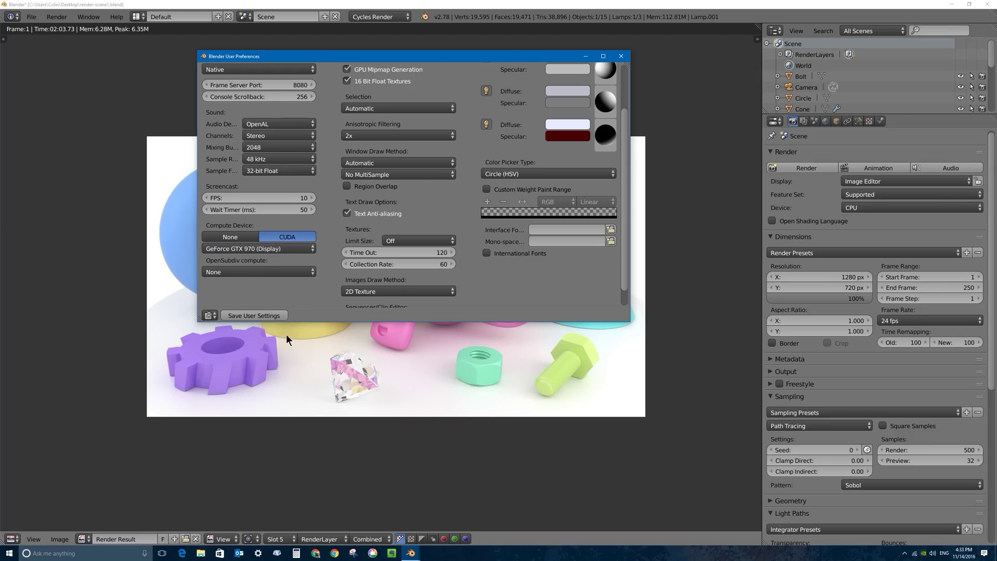
click(259, 313)
click(622, 56)
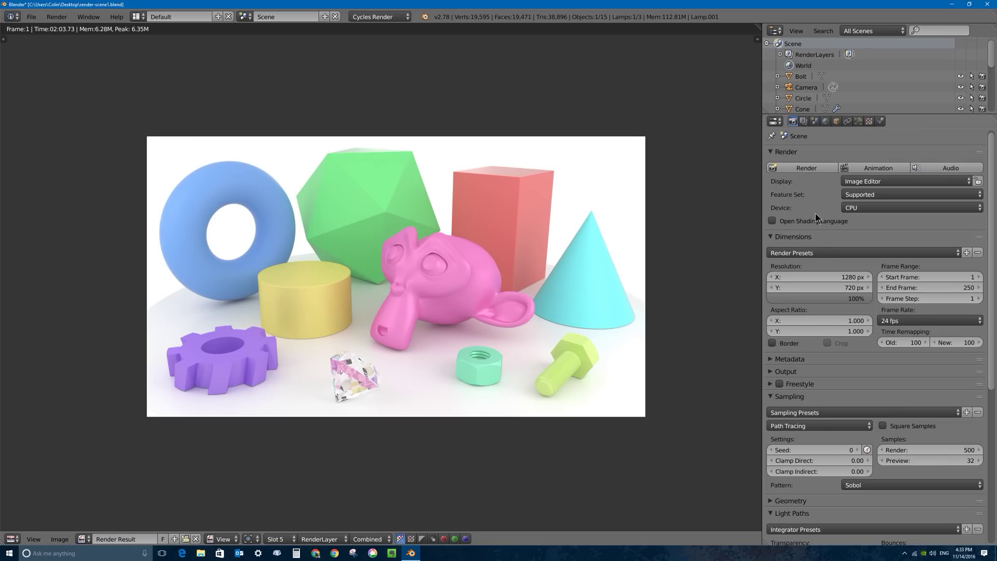
- Switch the scene's render device to GPU Compute
click(850, 207)
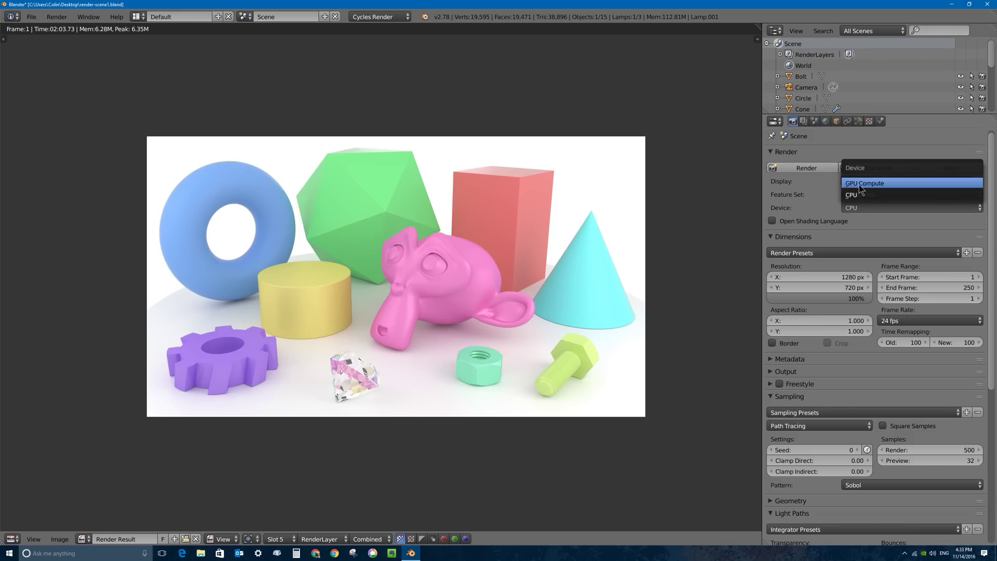
click(860, 183)
click(856, 207)
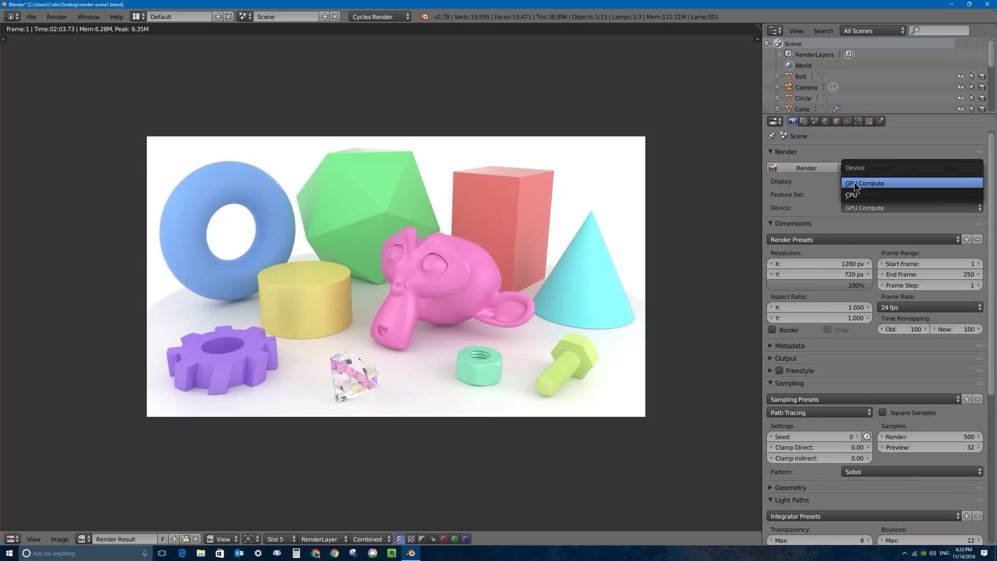
click(856, 184)
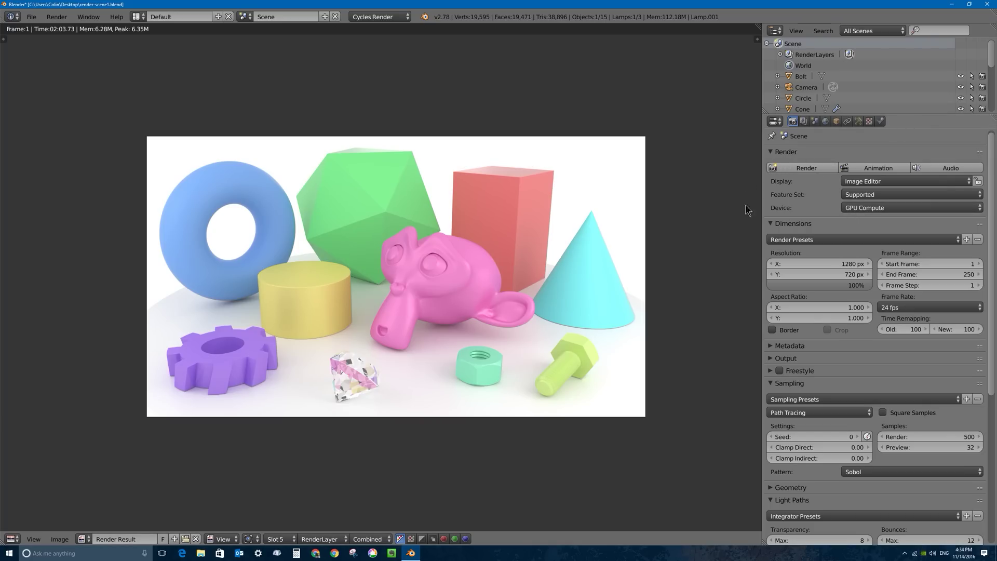
- Choose Slot 6 for the result and render the scene into it
click(279, 539)
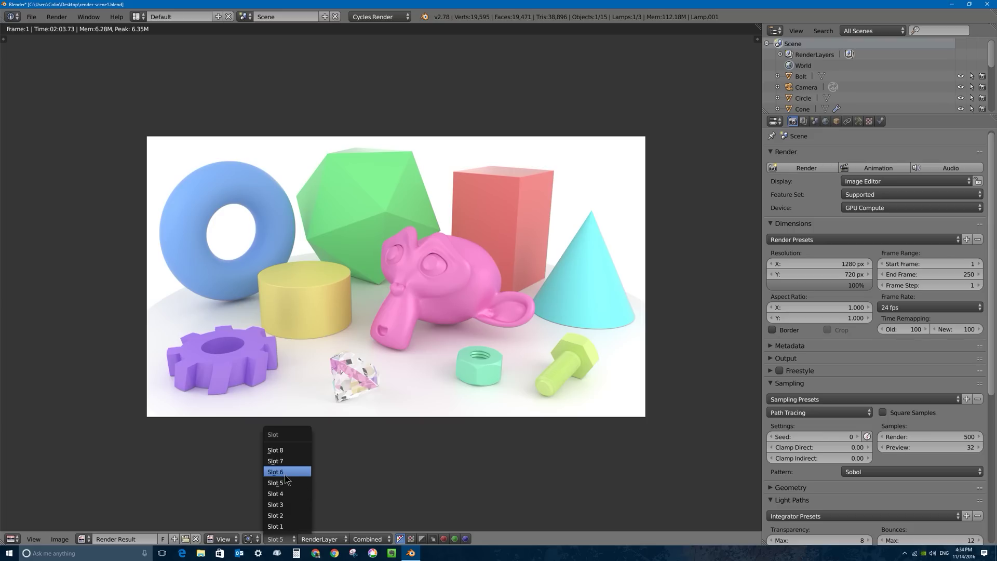
click(282, 474)
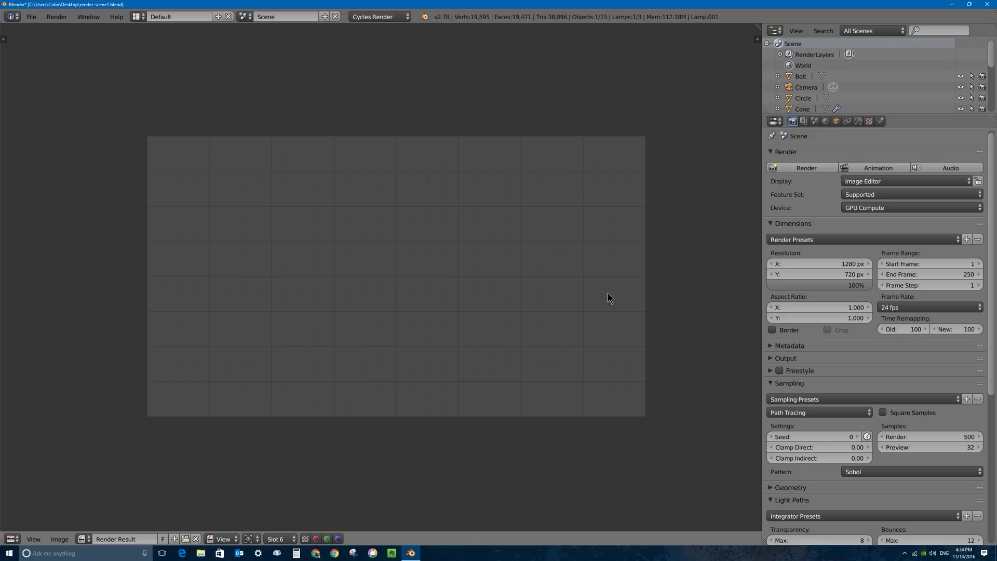
click(807, 168)
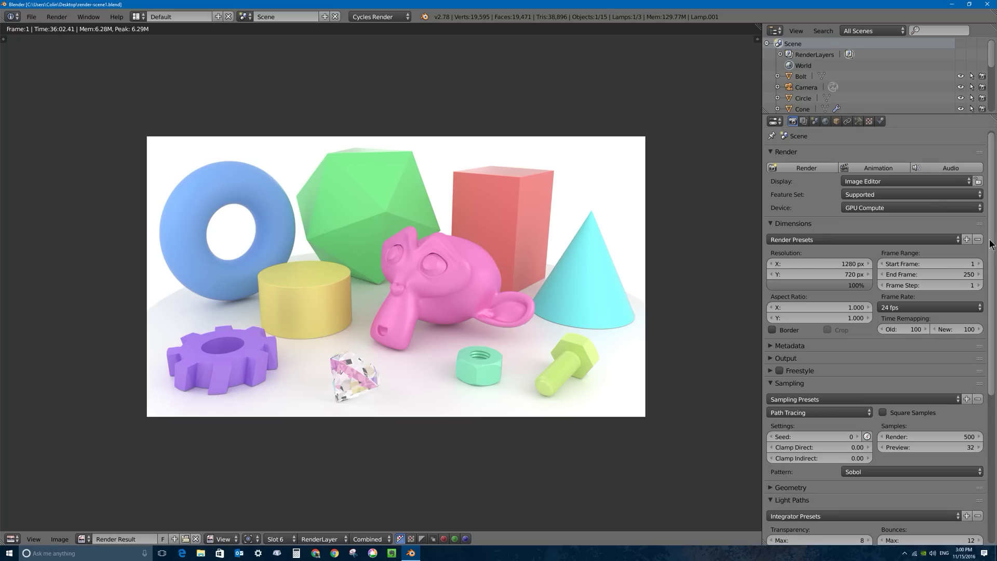
- Set the render tile size to 256 by 256 in the Performance settings
drag(991, 244, 992, 413)
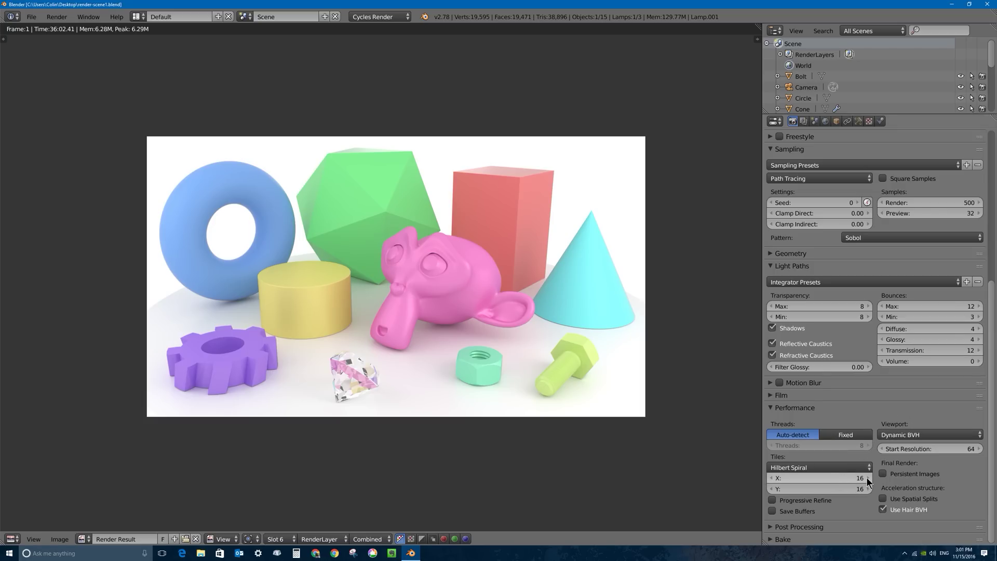
click(820, 481)
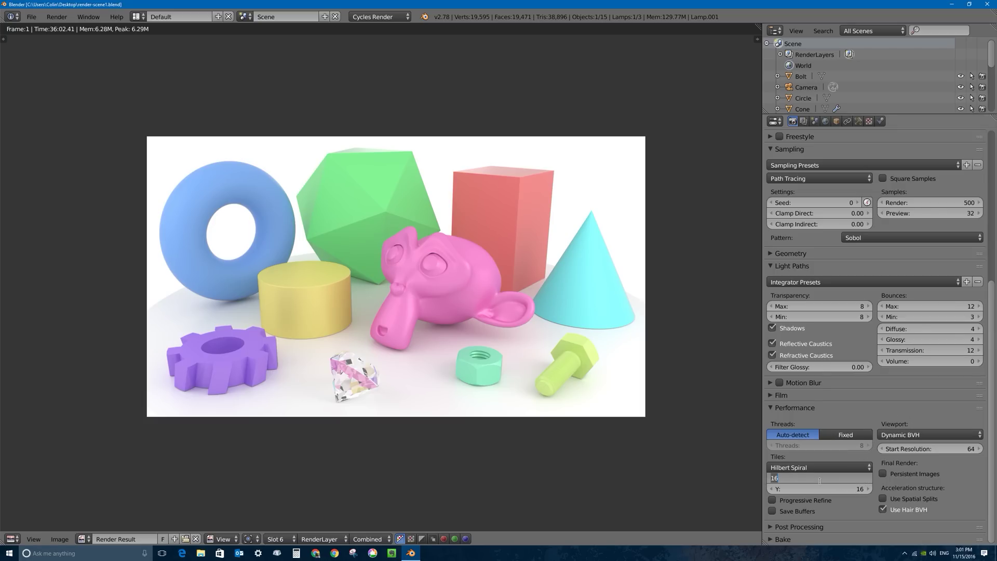
text(25)
key(Tab)
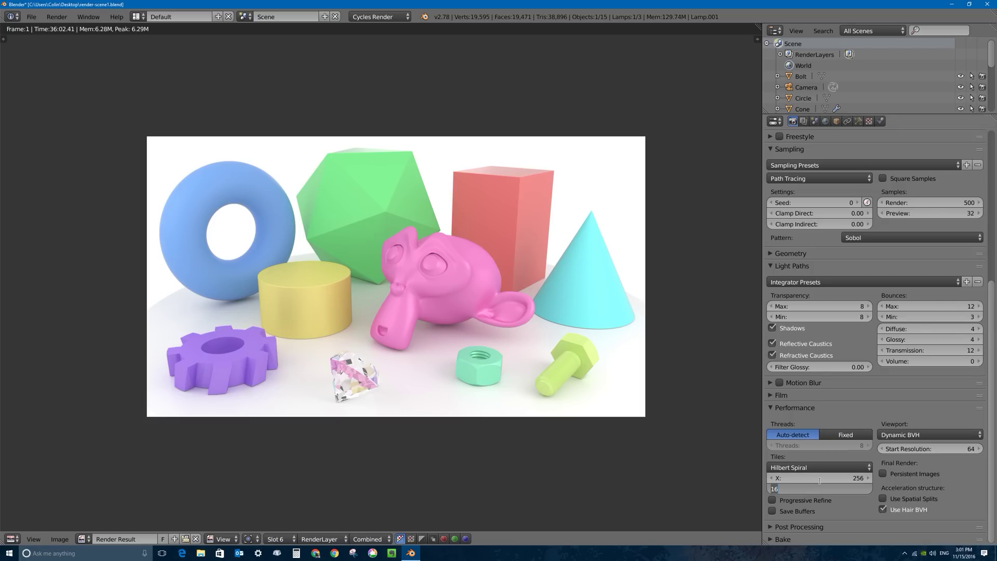
text(256)
key(Return)
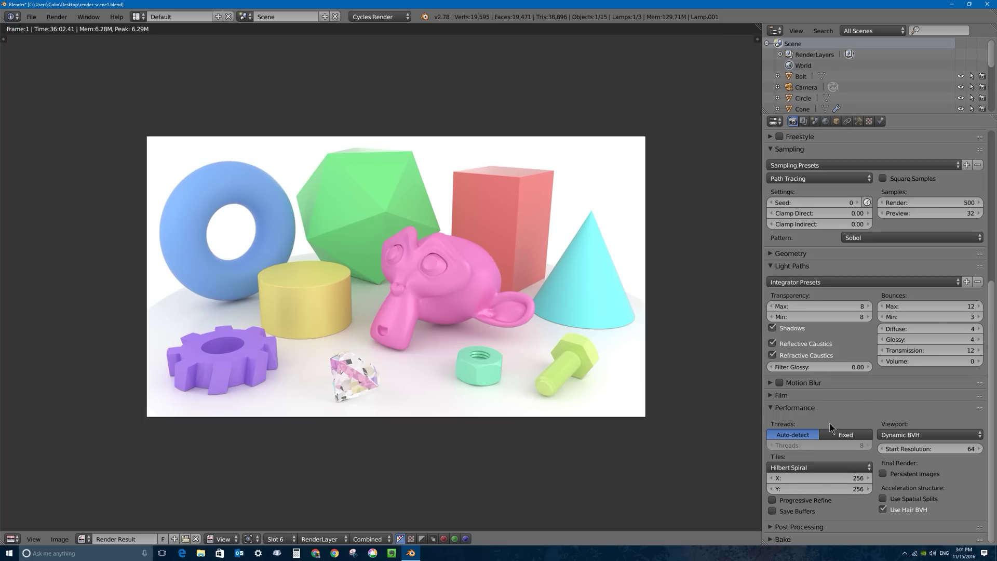
- Choose Slot 7 for the result and render the scene into it
scroll(914, 364, up, 8)
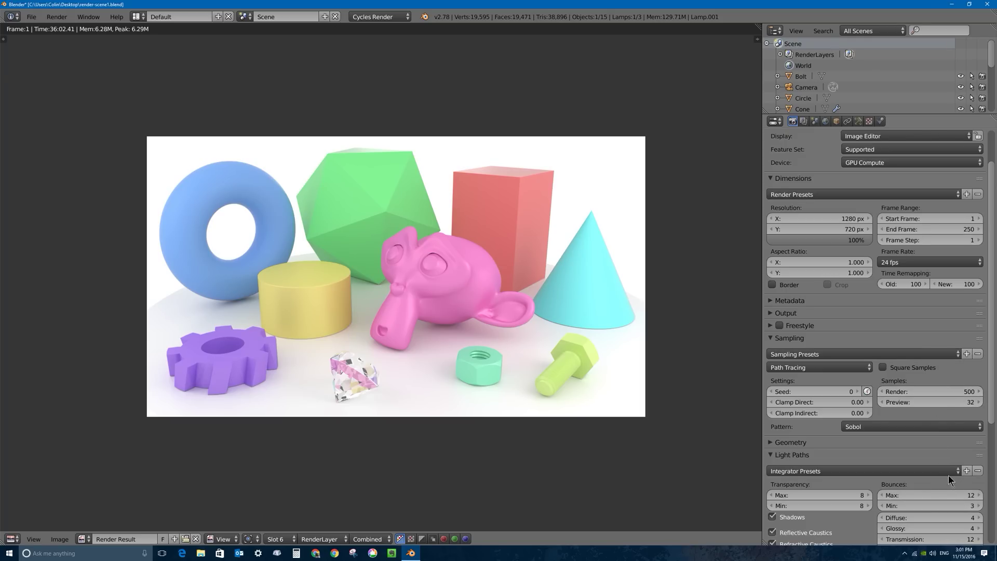
scroll(993, 256, up, 3)
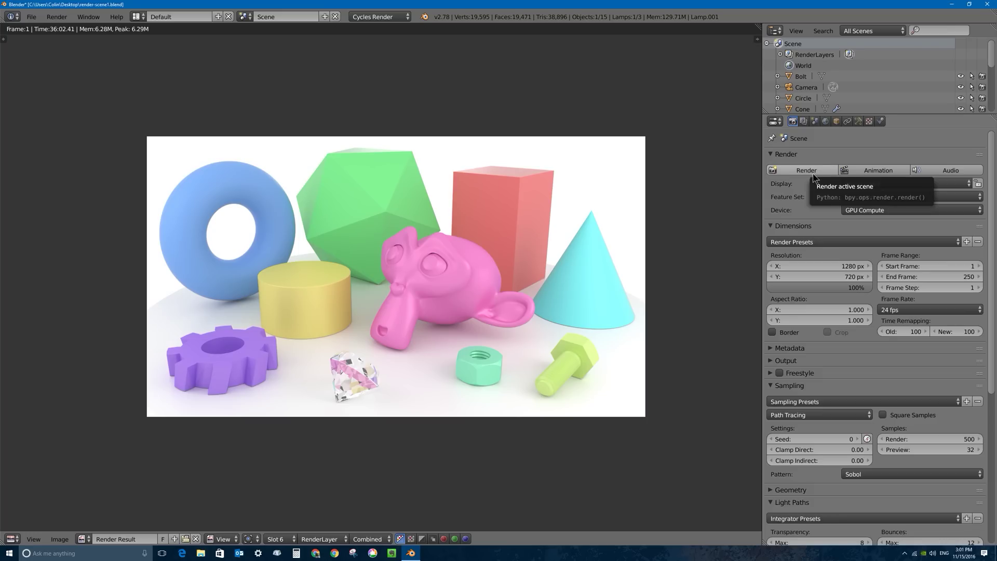
click(285, 541)
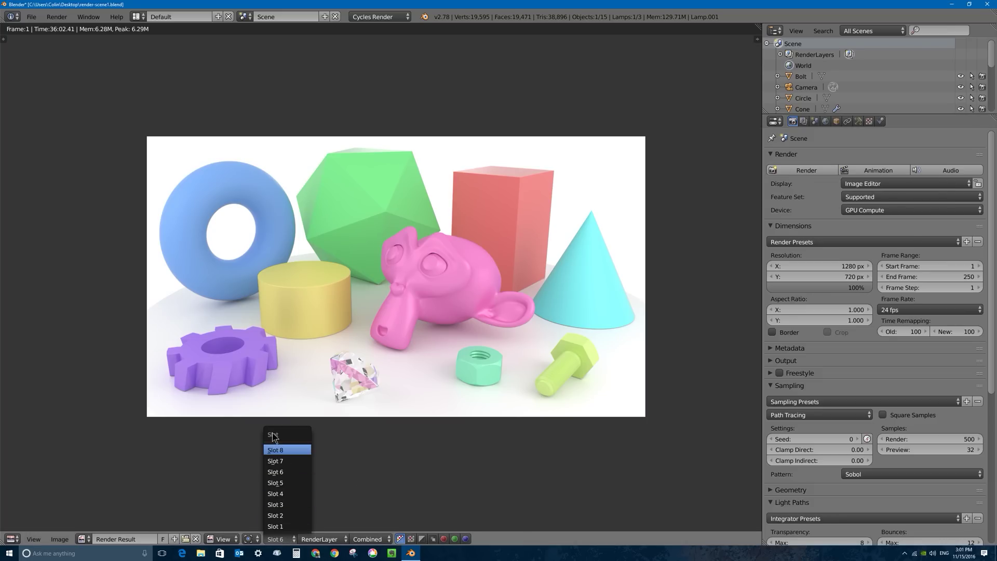
click(277, 461)
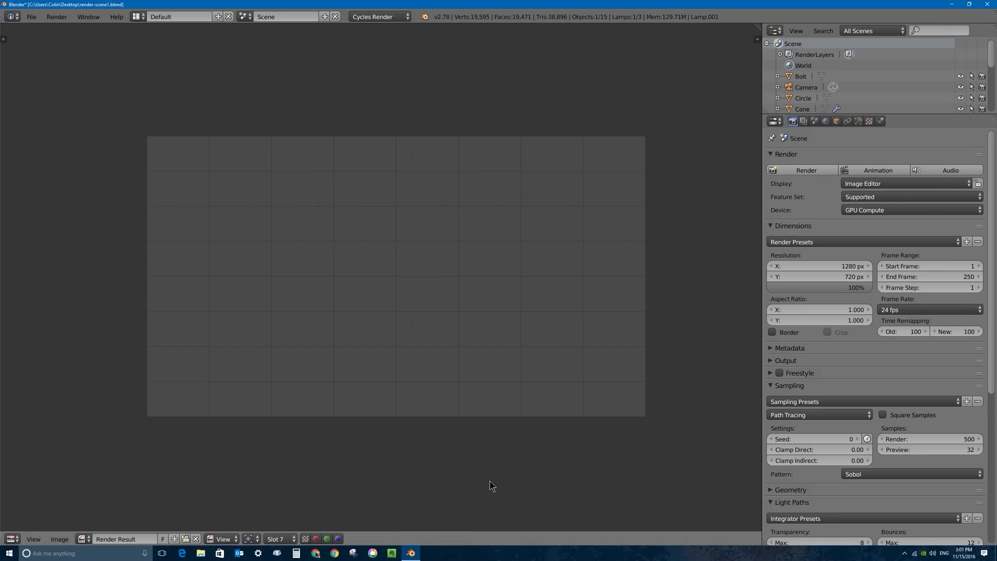
click(820, 170)
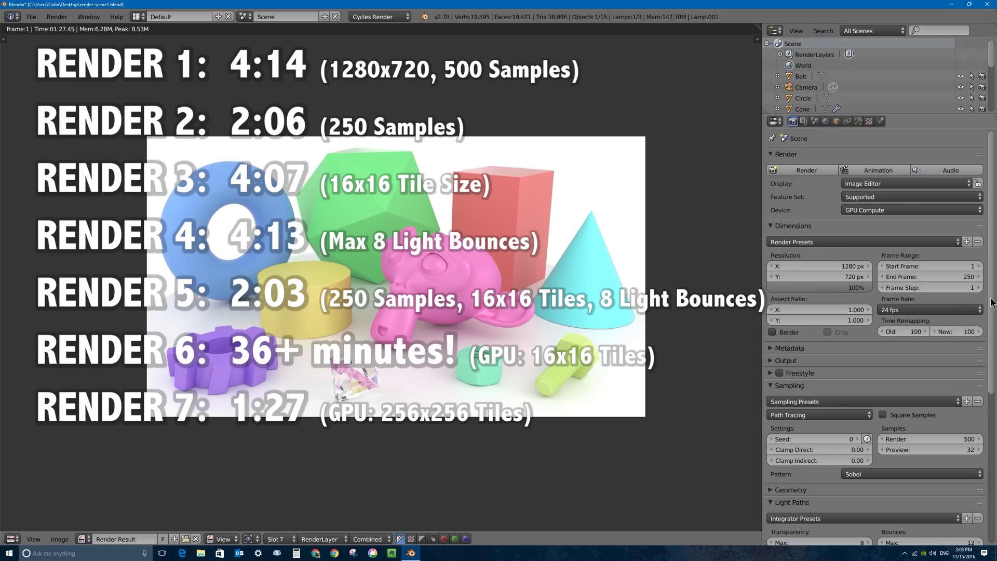
- Set the render tile size to 512 by 512 in the Performance settings
drag(994, 303, 991, 464)
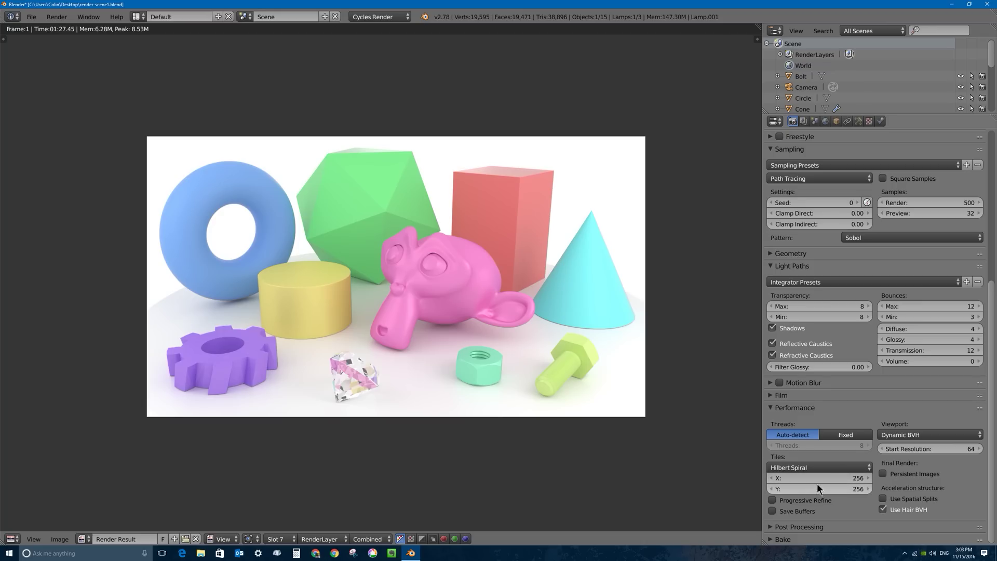
click(833, 475)
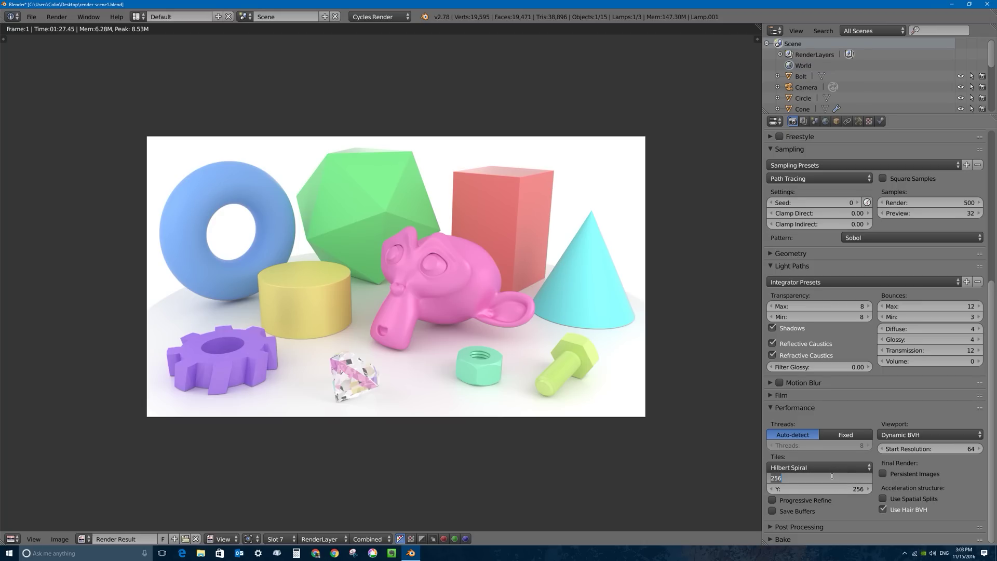
text(512)
key(Tab)
text(51)
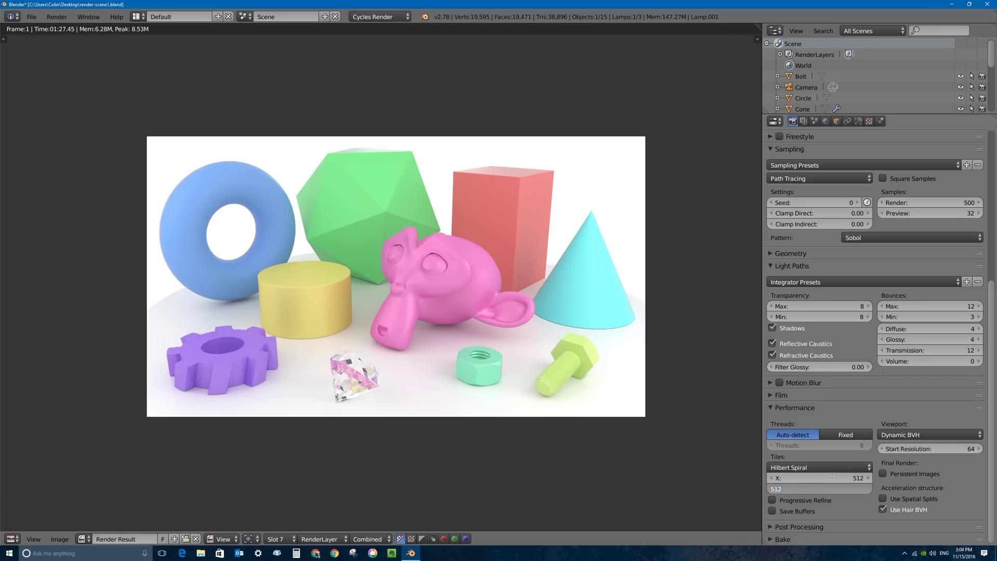
key(Return)
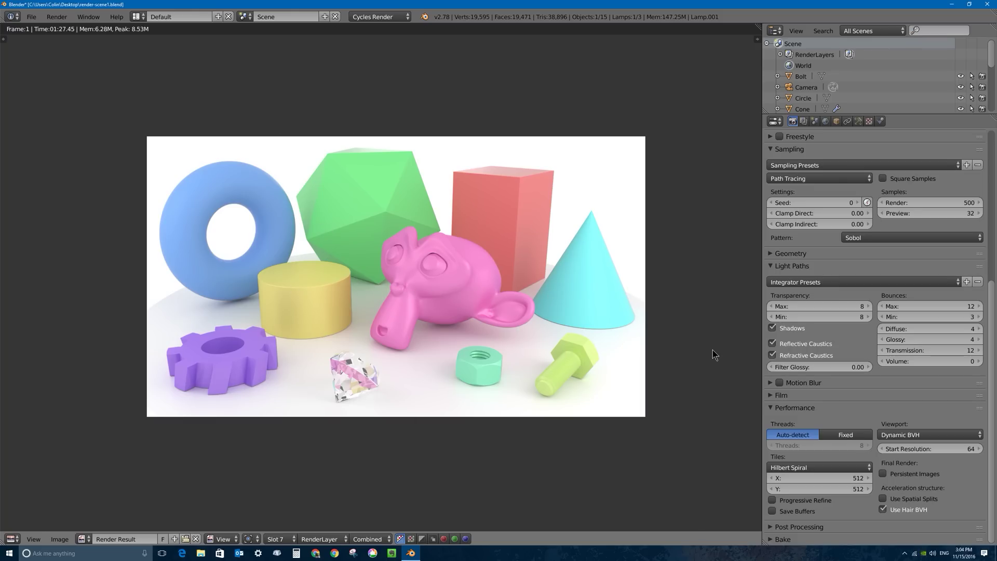
- Change the render tile order to Top to Bottom
click(802, 468)
click(812, 467)
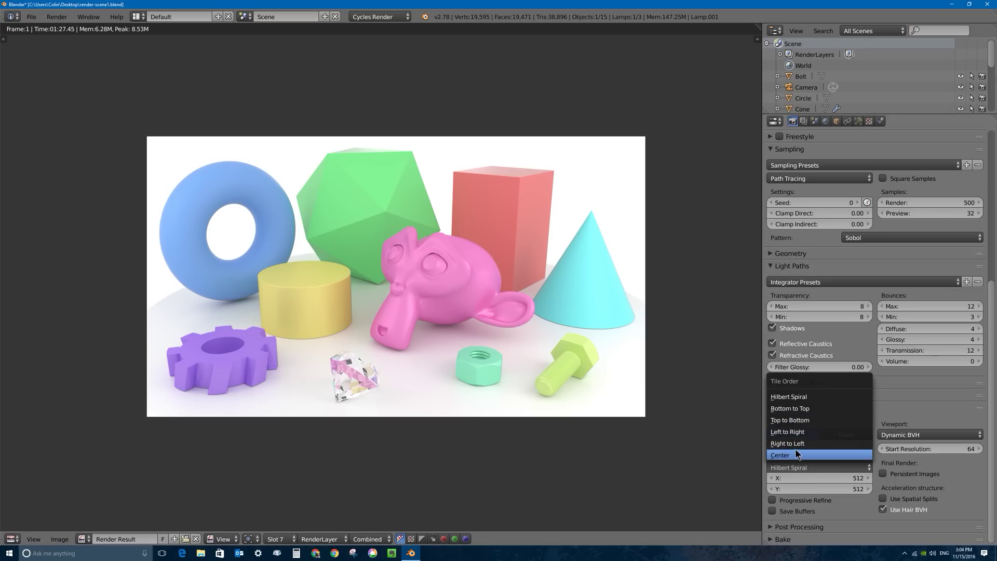
click(805, 420)
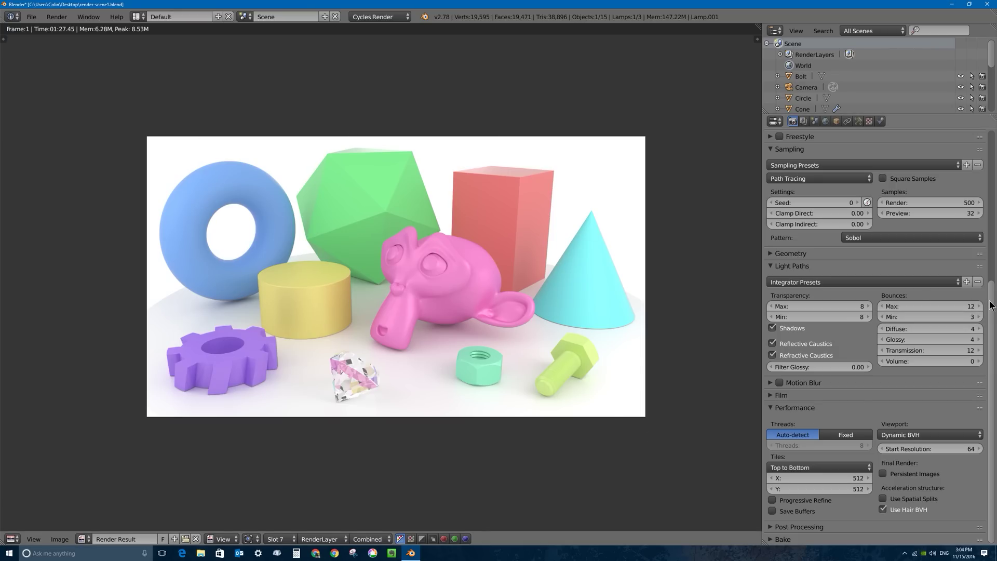
drag(992, 303, 990, 199)
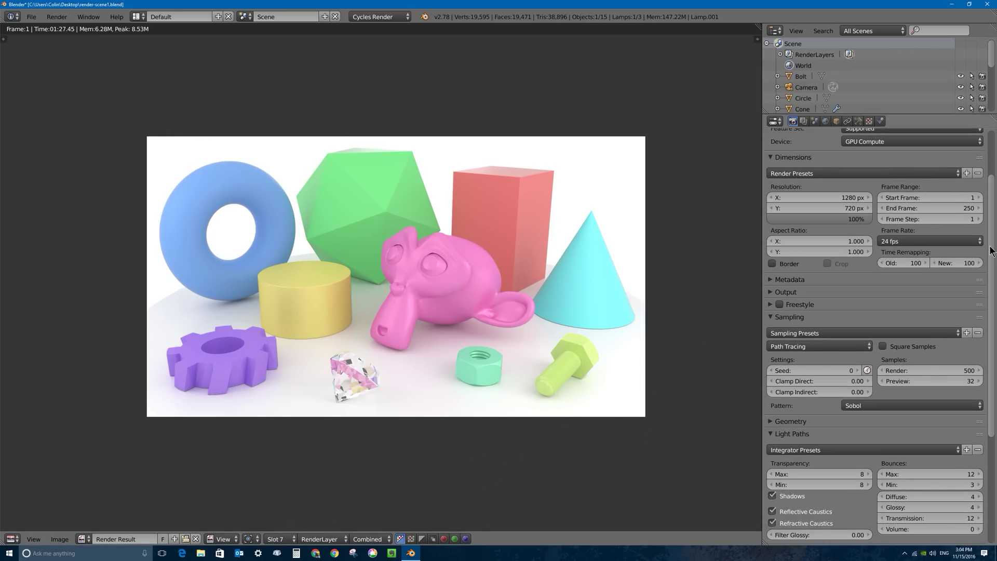
- Render the scene into Slot 7 and select Slot 8 for the next result
drag(991, 247, 985, 200)
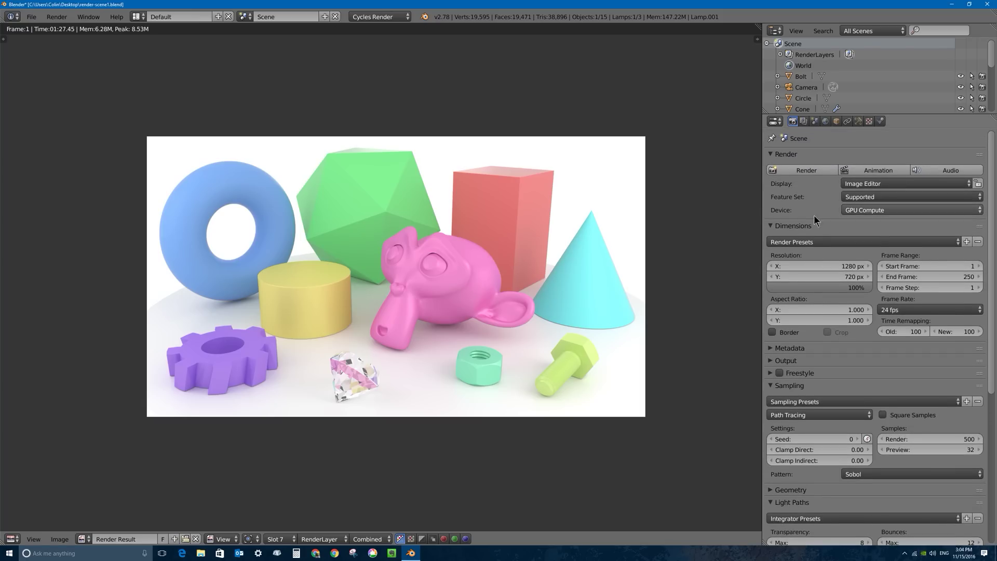
click(802, 171)
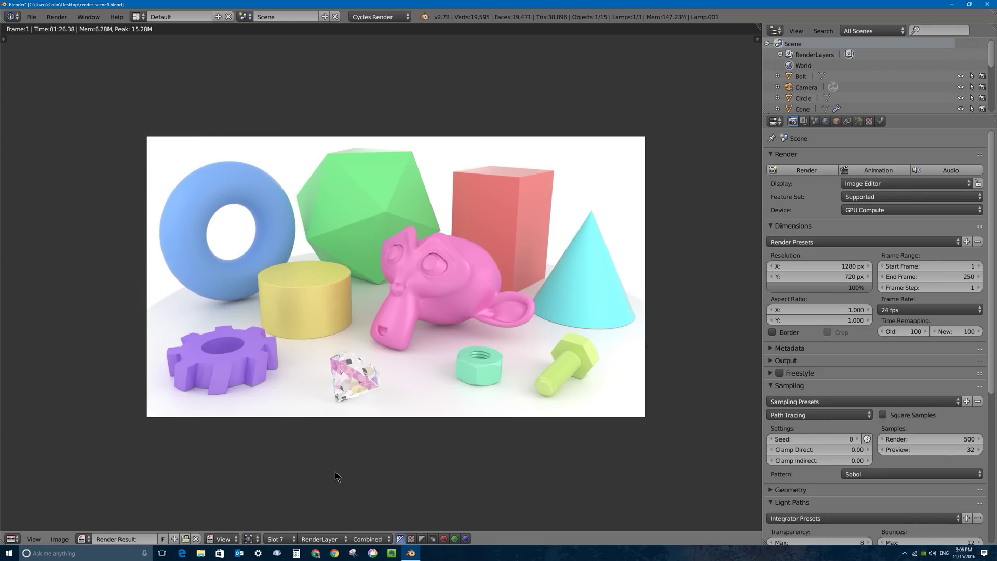
click(276, 539)
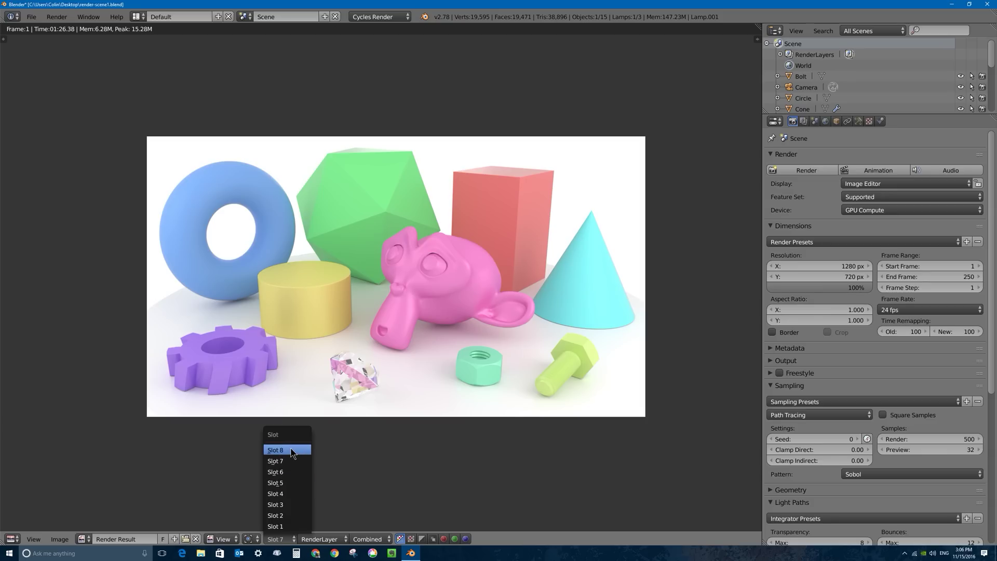
click(291, 451)
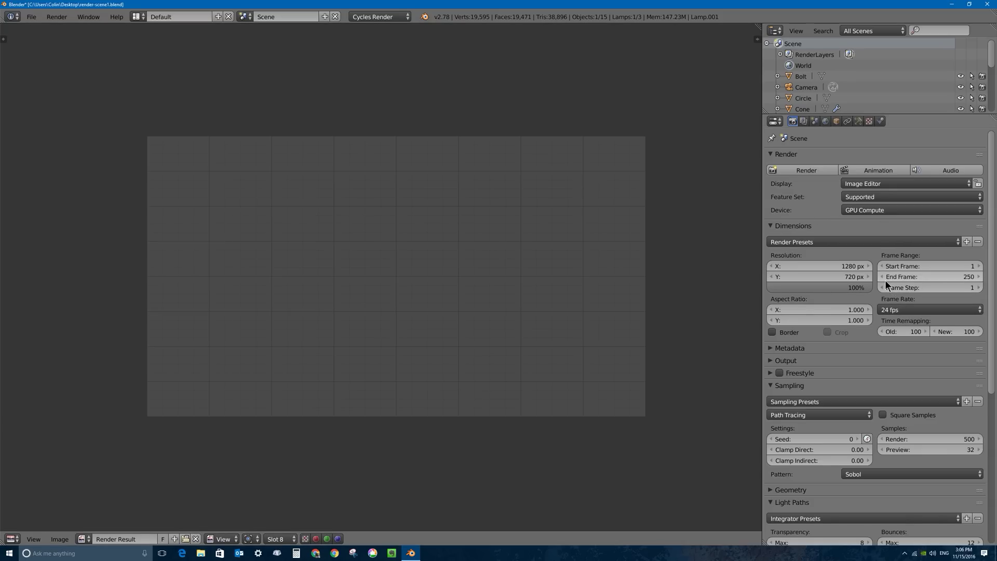
- Set the render samples to 250 and the maximum light bounces to 6
click(919, 439)
text(2)
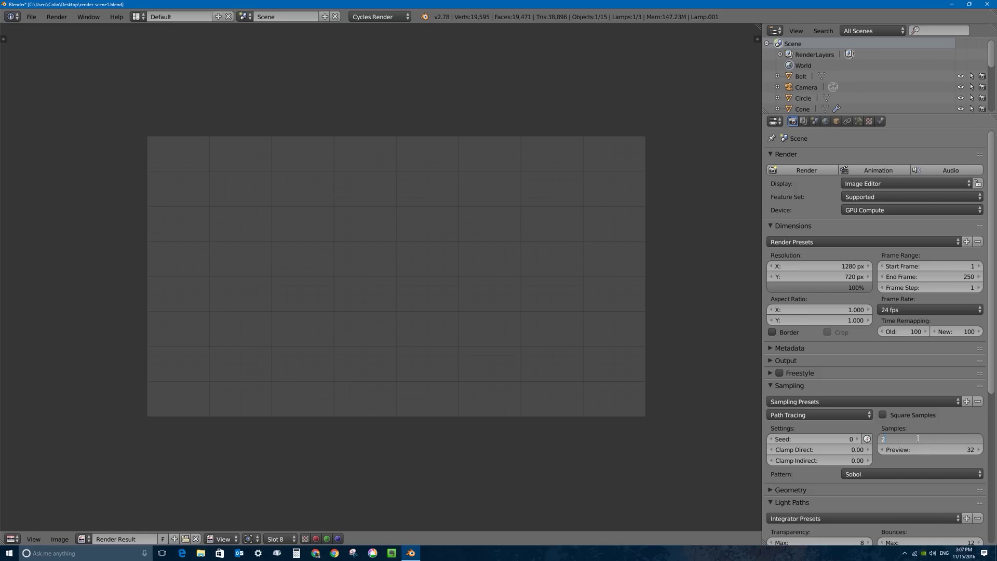
text(50)
key(Return)
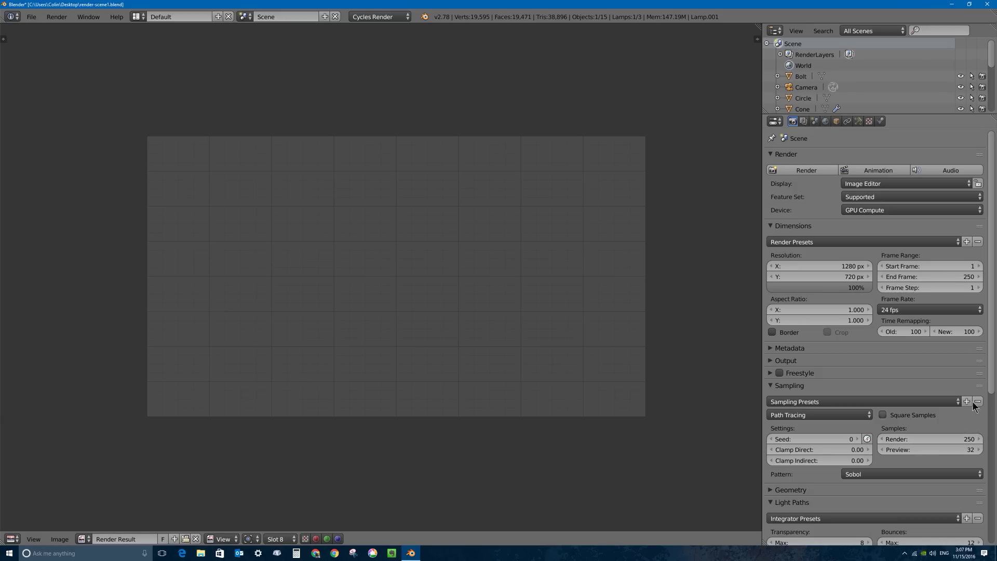
drag(991, 383, 983, 536)
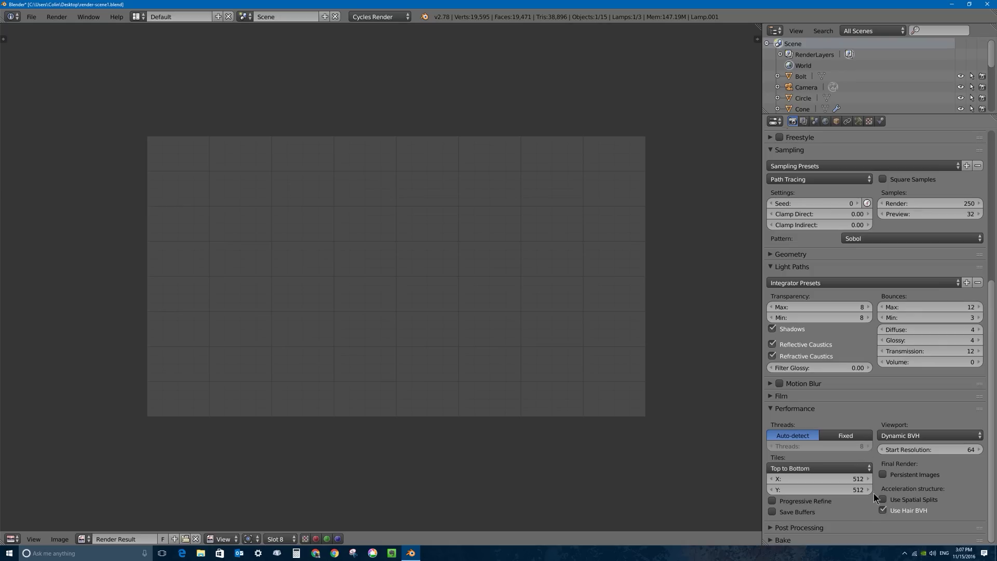
click(923, 304)
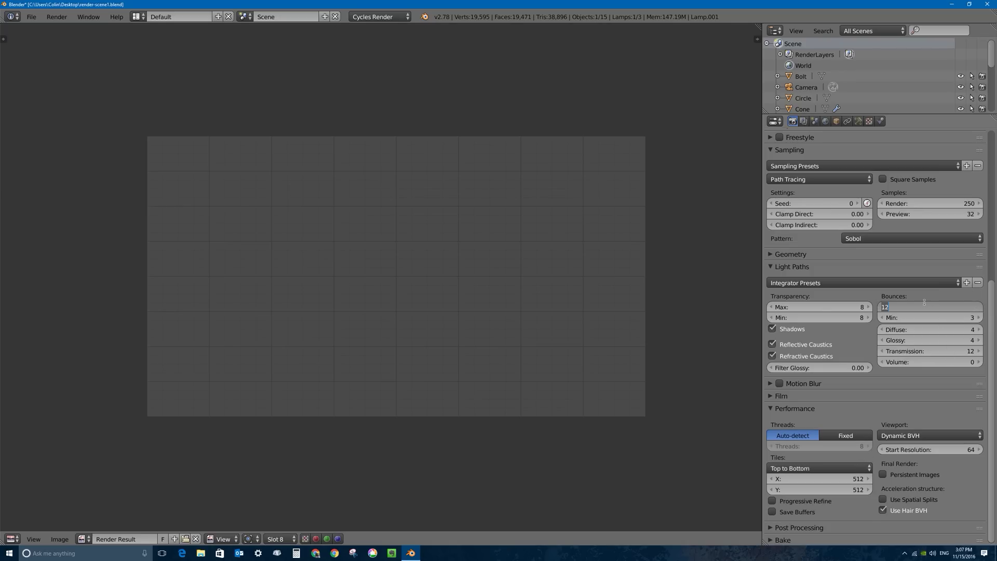
text(6)
key(Return)
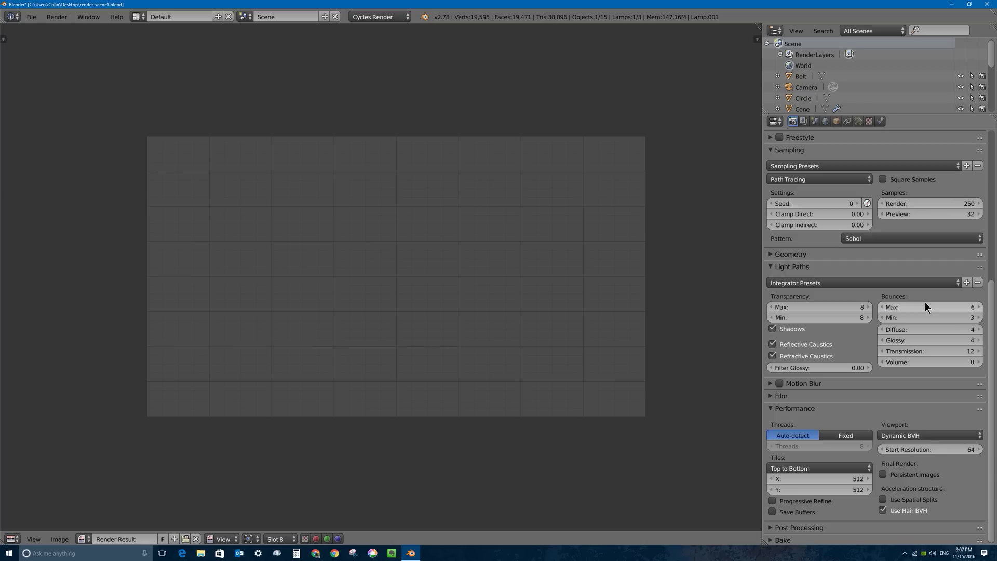
- Render the scene into Slot 8 and display the Slot 1 result for comparison
drag(992, 289, 993, 160)
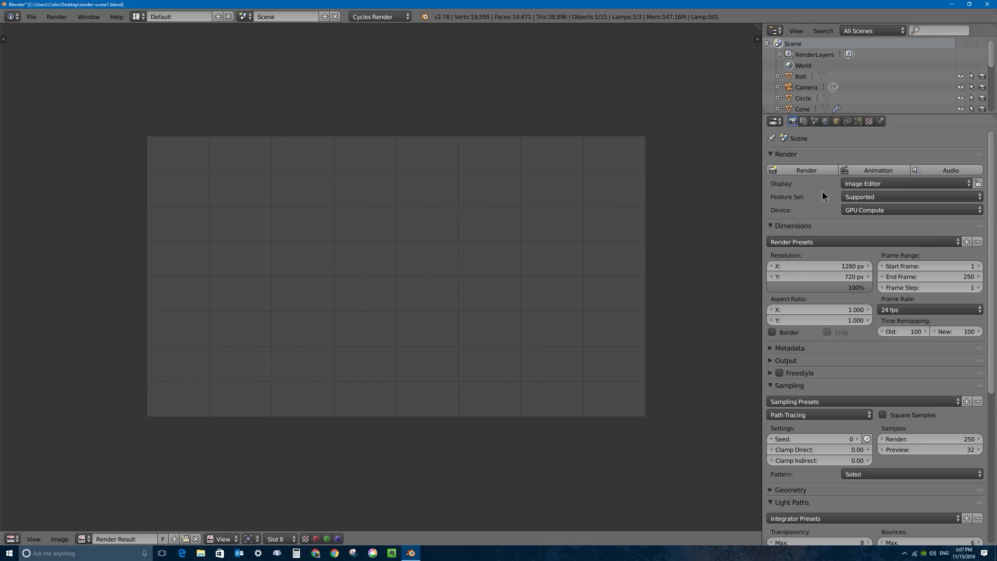
key(F12)
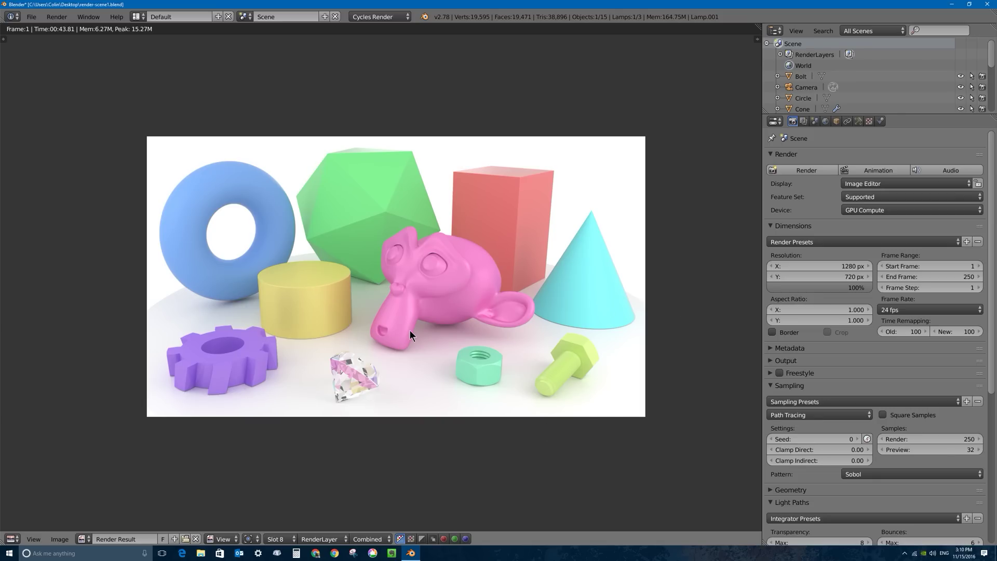
click(278, 539)
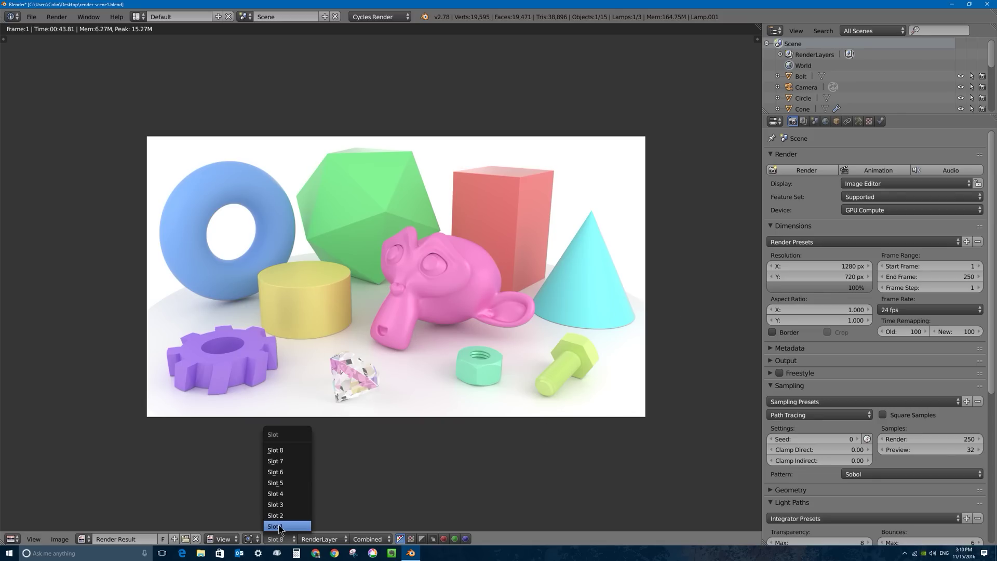
click(280, 526)
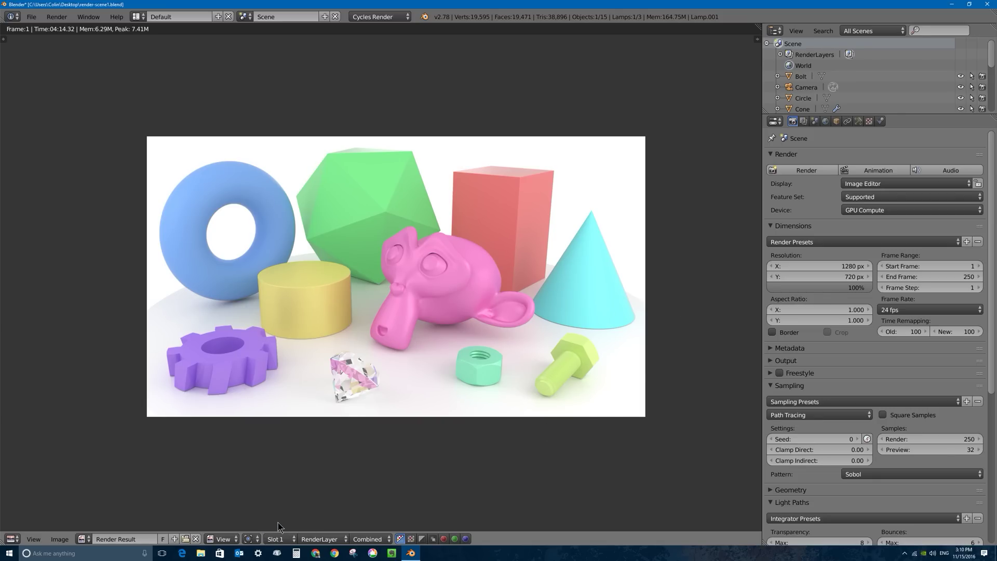